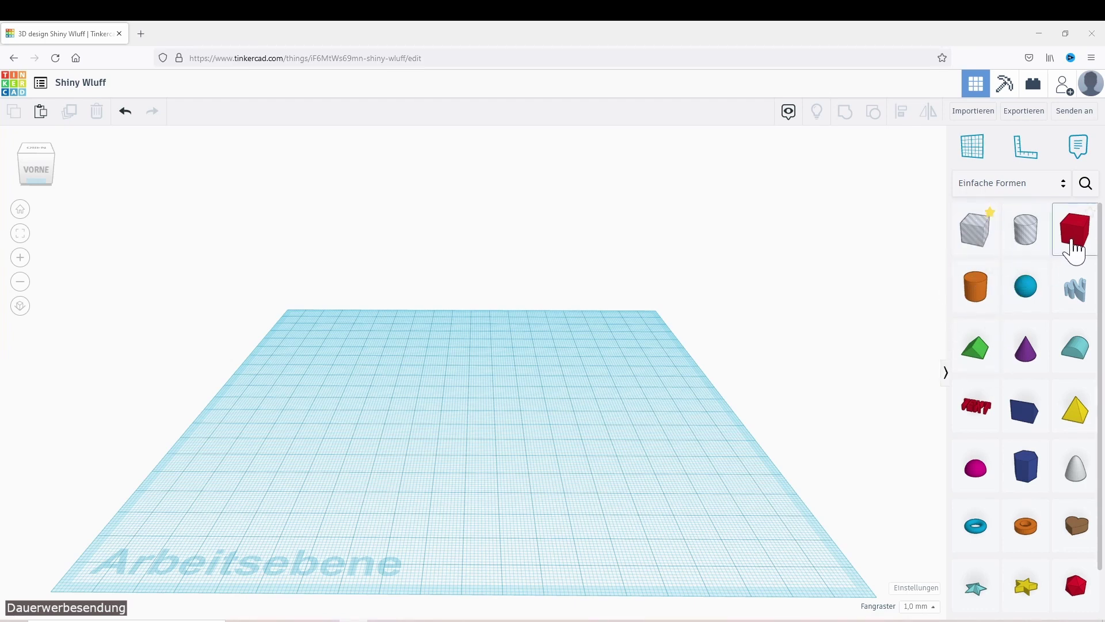
Step: Place a solid red box on the workplane, toggling it to a hole and back
left_click_drag(1074, 249, 475, 507)
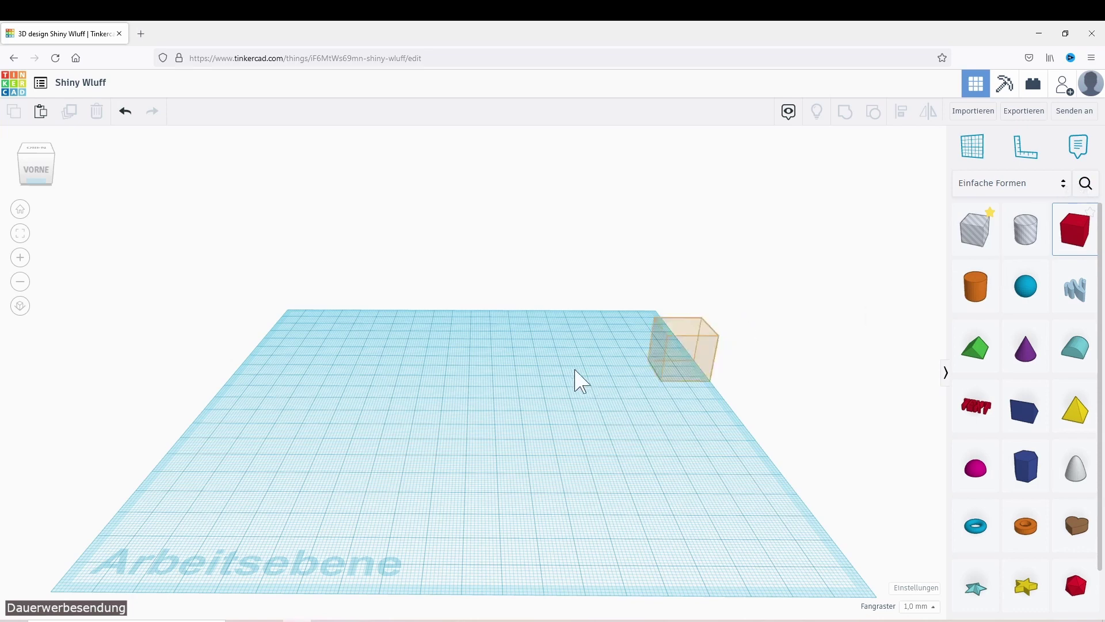
left_click(476, 507)
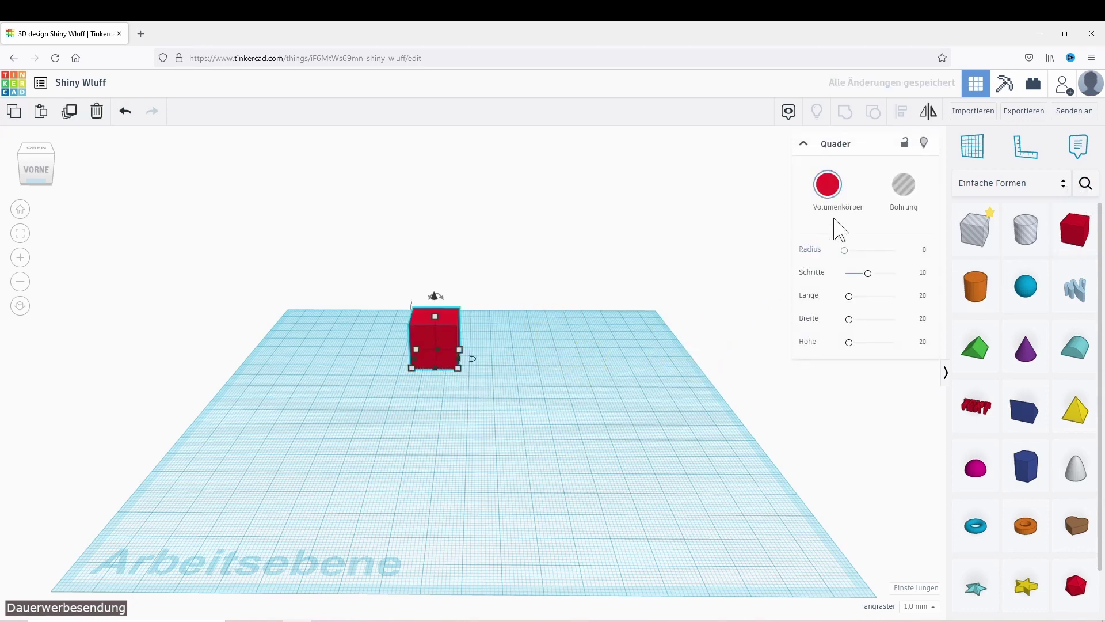
left_click(910, 187)
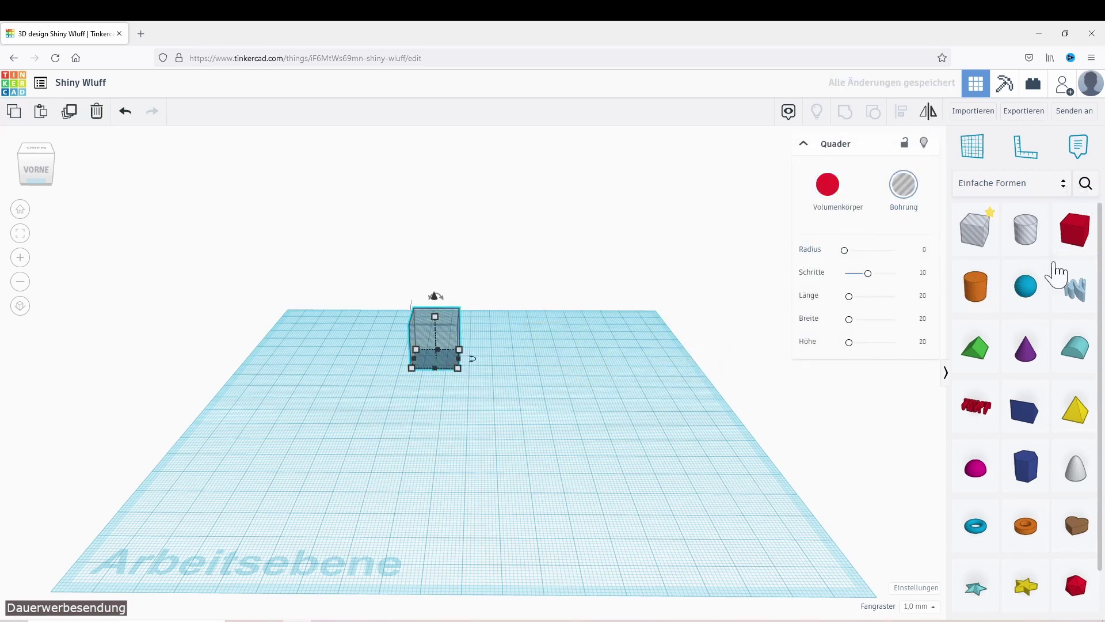
left_click(827, 196)
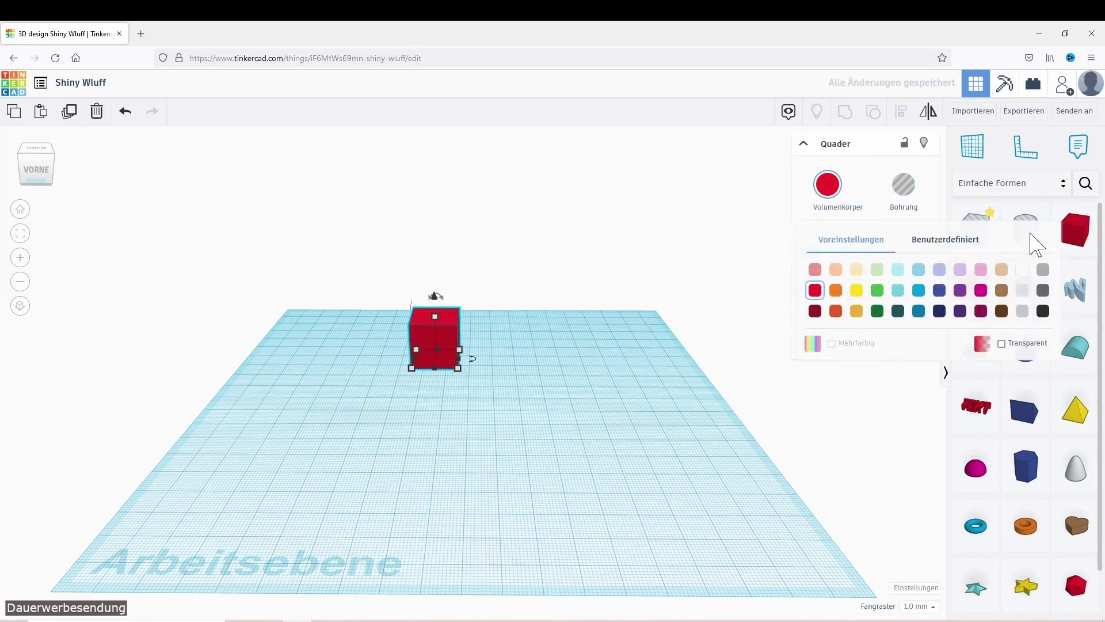
left_click(766, 580)
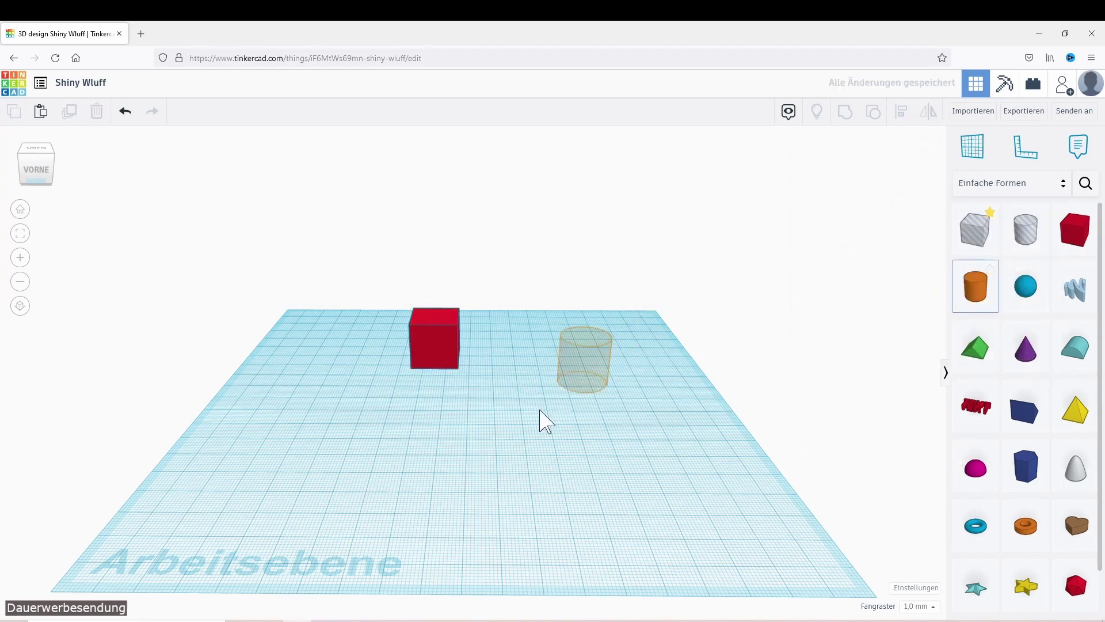
Step: Add a cylinder, make it a hole, and move it onto the red box
left_click(541, 413)
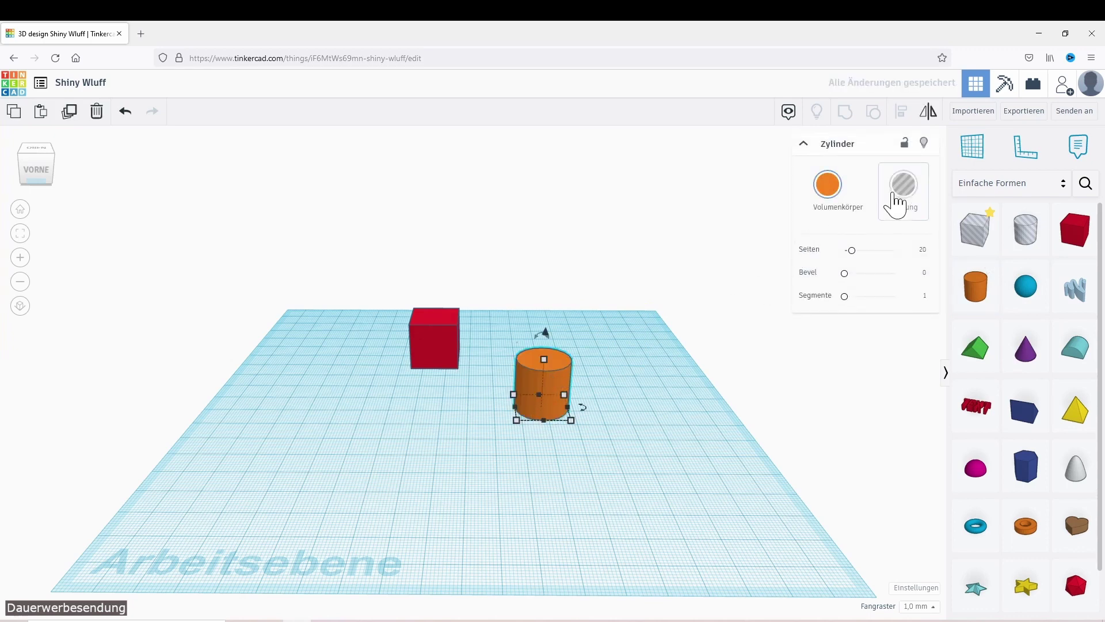
left_click(896, 199)
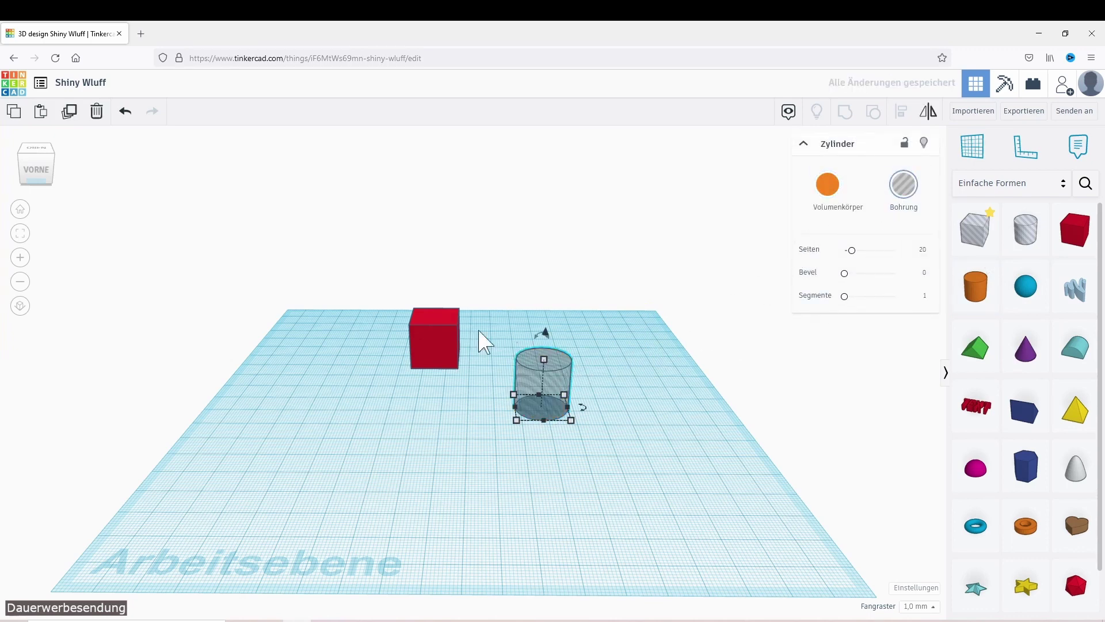
mouse_move(541, 380)
left_mouse_down()
mouse_move(374, 310)
mouse_move(503, 414)
left_mouse_up()
Step: Select the box and hole cylinder together and mirror them twice
mouse_move(493, 387)
right_mouse_down()
mouse_move(496, 467)
mouse_move(513, 296)
right_mouse_up()
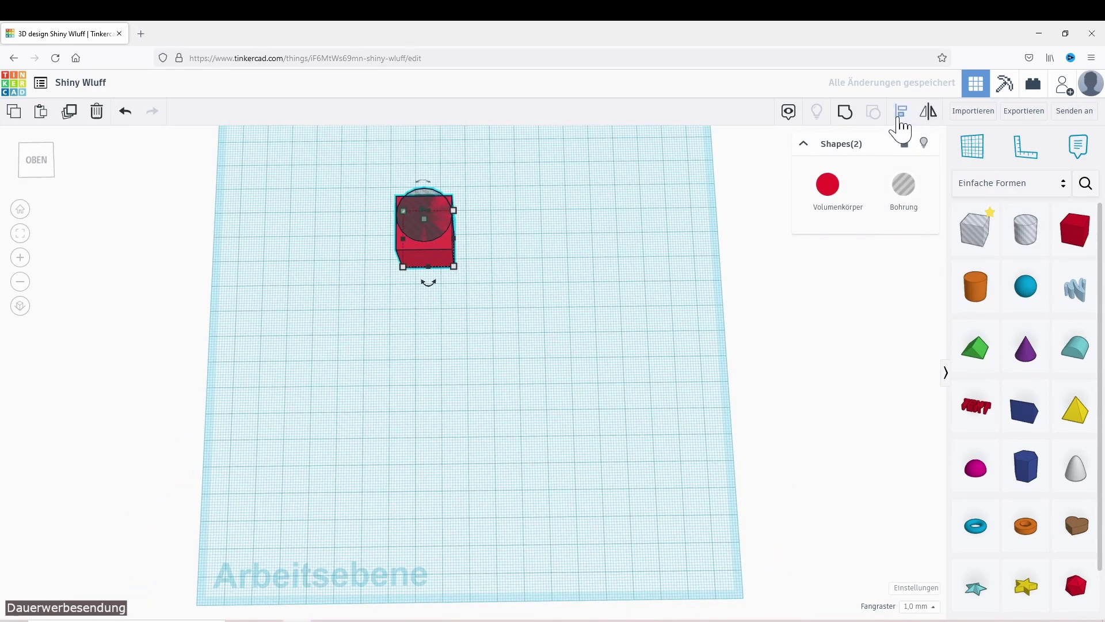
left_click(926, 111)
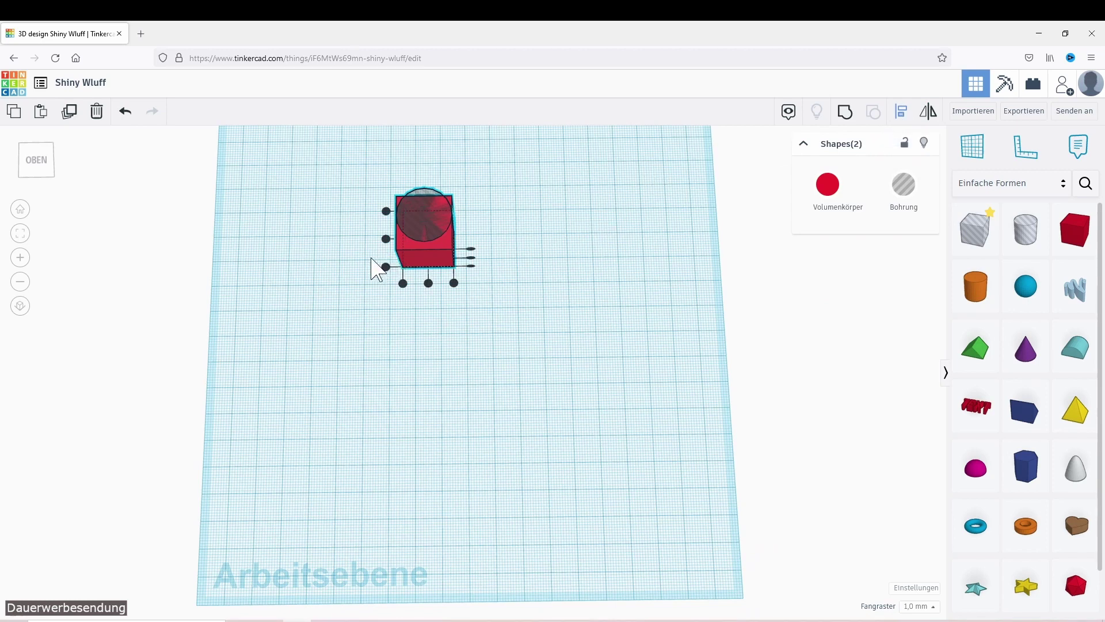
left_click(386, 241)
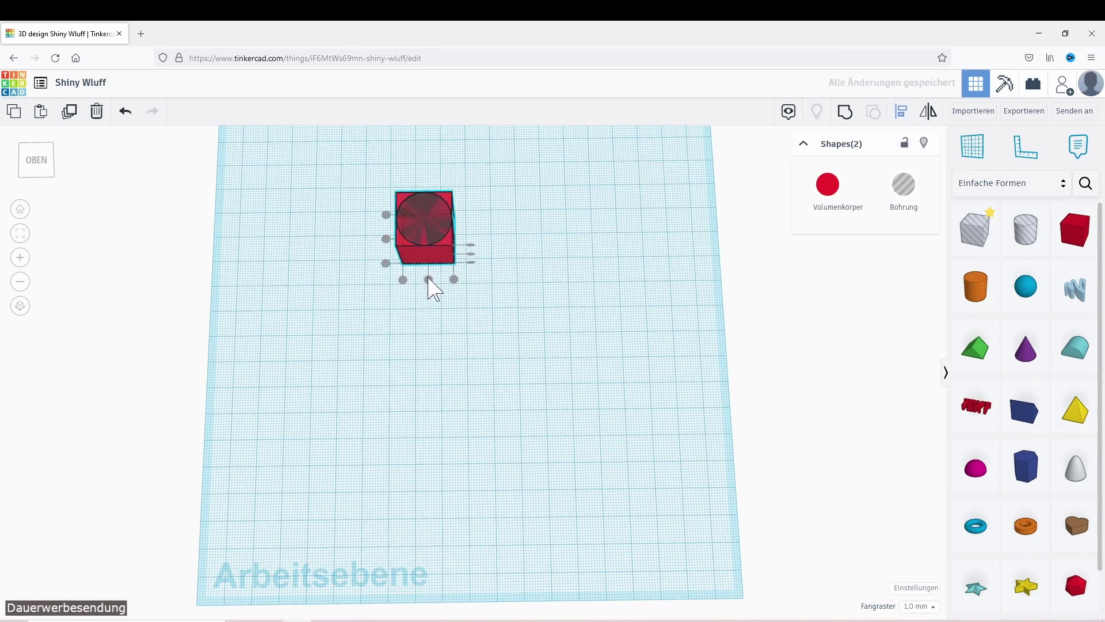
left_click(455, 244)
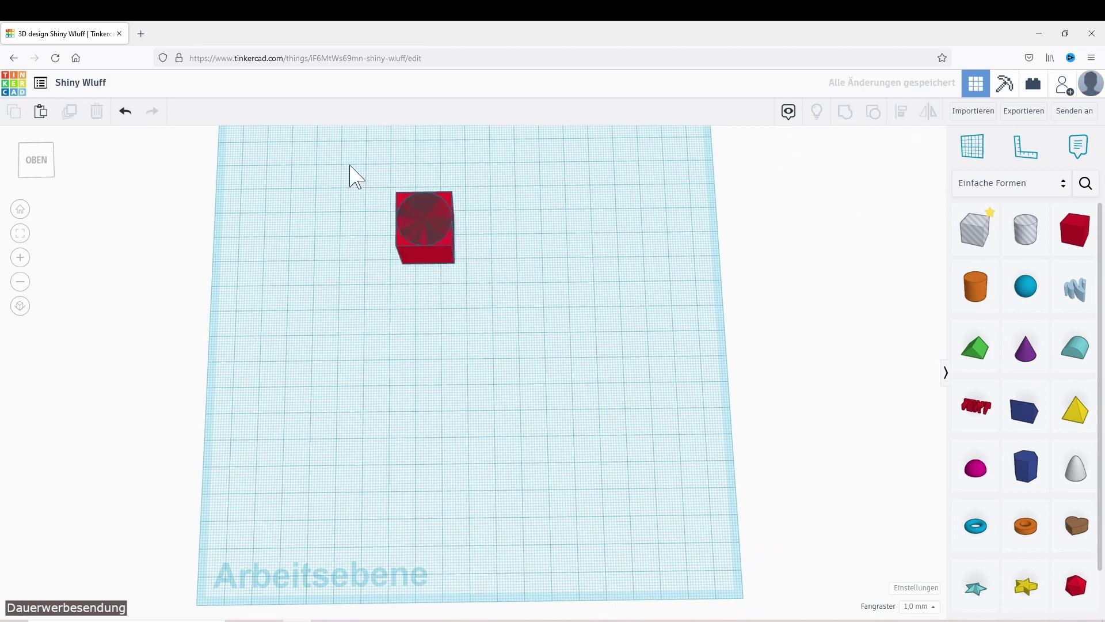
Step: Group the box and hole cylinder into one shape and orbit to inspect it
left_click_drag(350, 167, 567, 322)
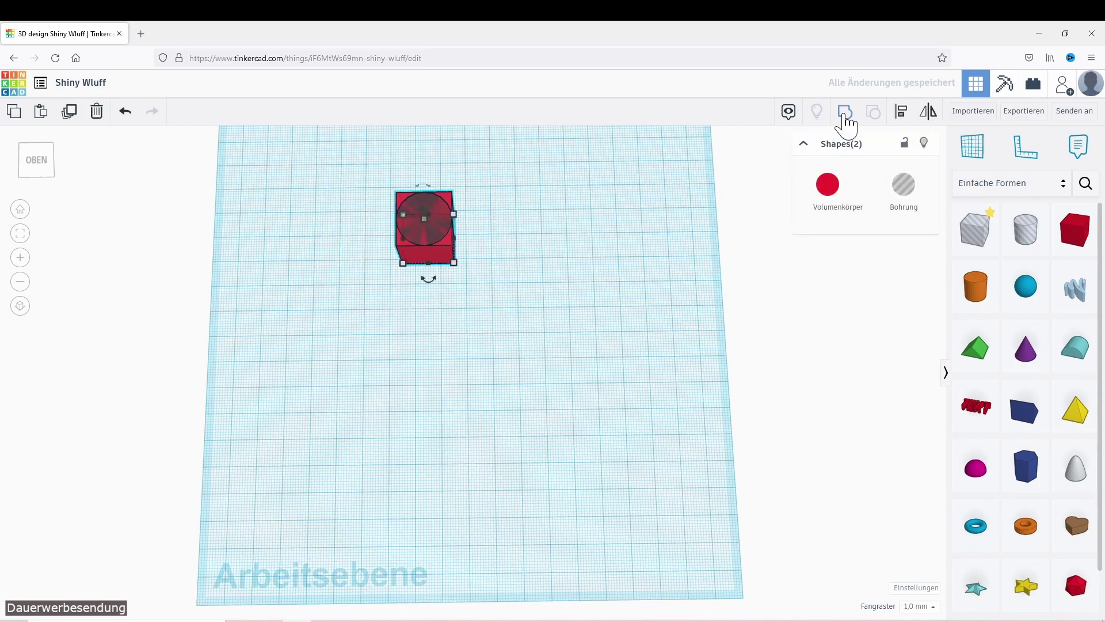
left_click(844, 113)
scroll(426, 346, "up", 2)
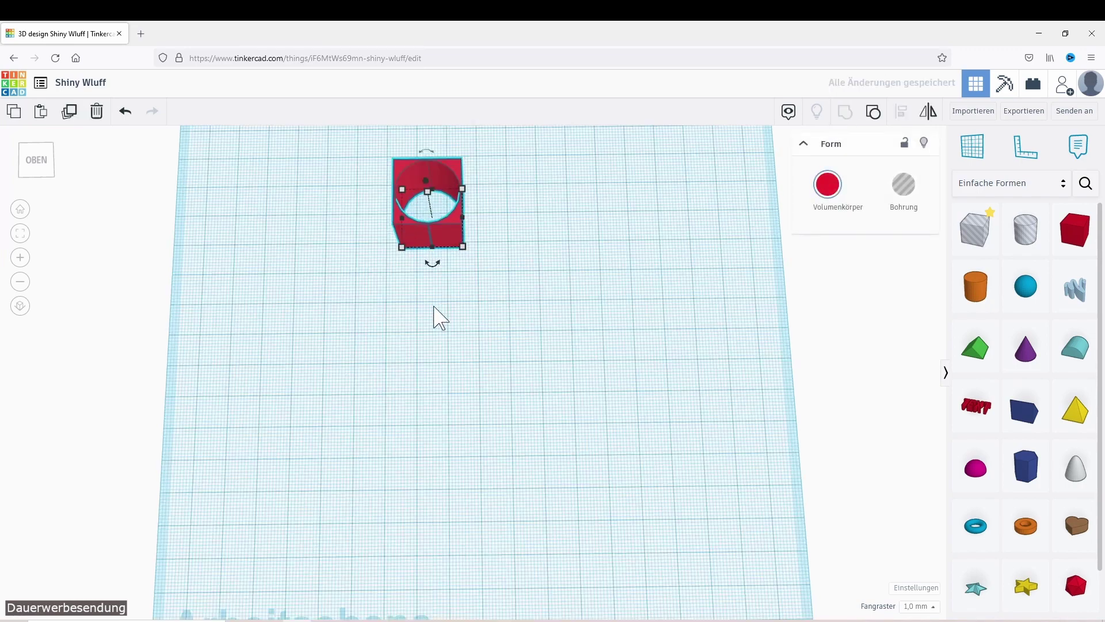
right_click_drag(449, 316, 483, 304)
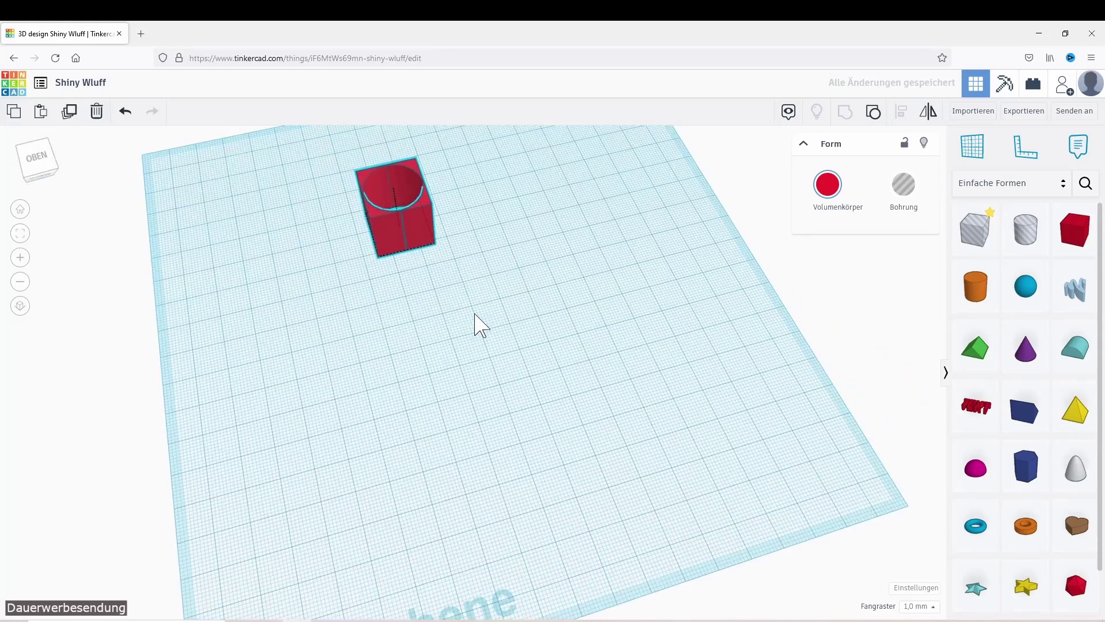
mouse_move(521, 354)
right_mouse_down()
mouse_move(564, 354)
mouse_move(506, 289)
right_mouse_up()
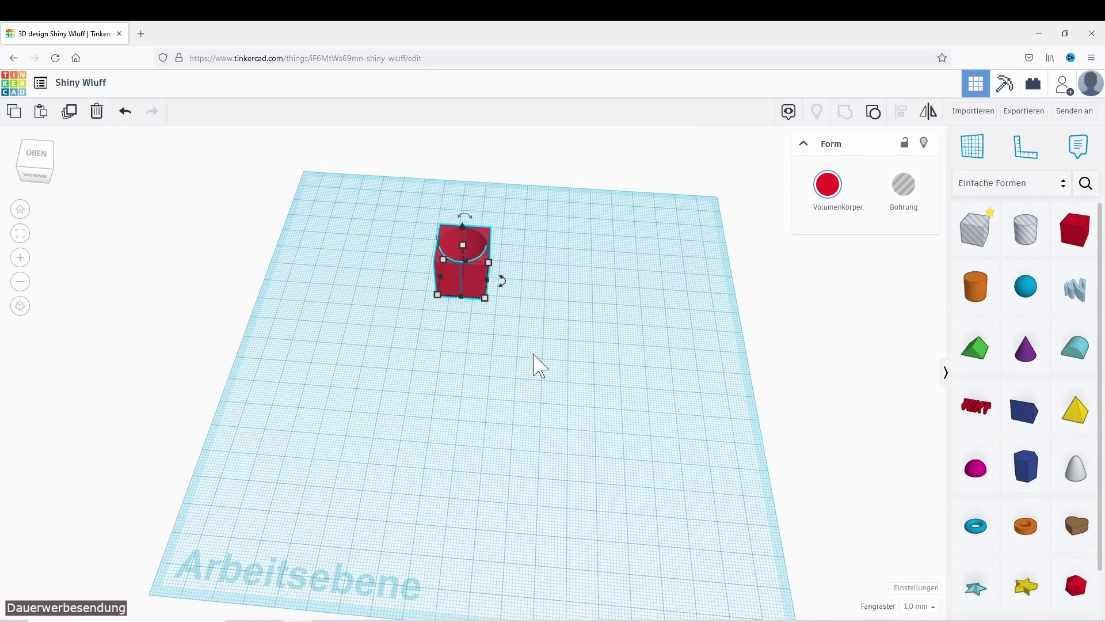
right_click_drag(523, 429, 534, 433)
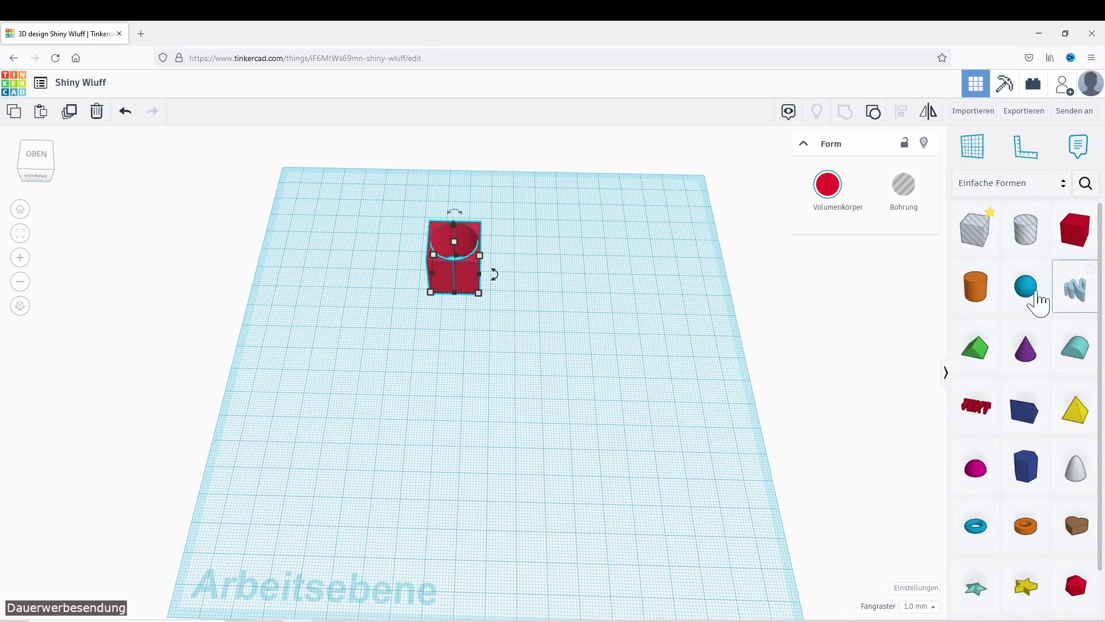
scroll(644, 482, "down", 1)
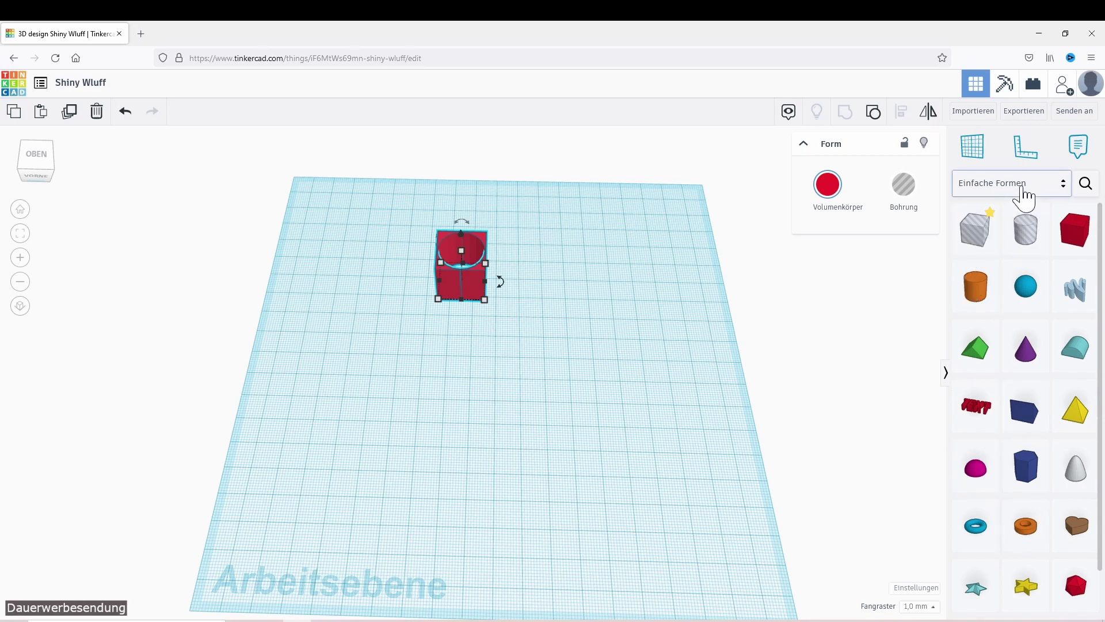
Step: Switch the shape library to Design Starter and load two extra batches of shapes
left_click(1026, 197)
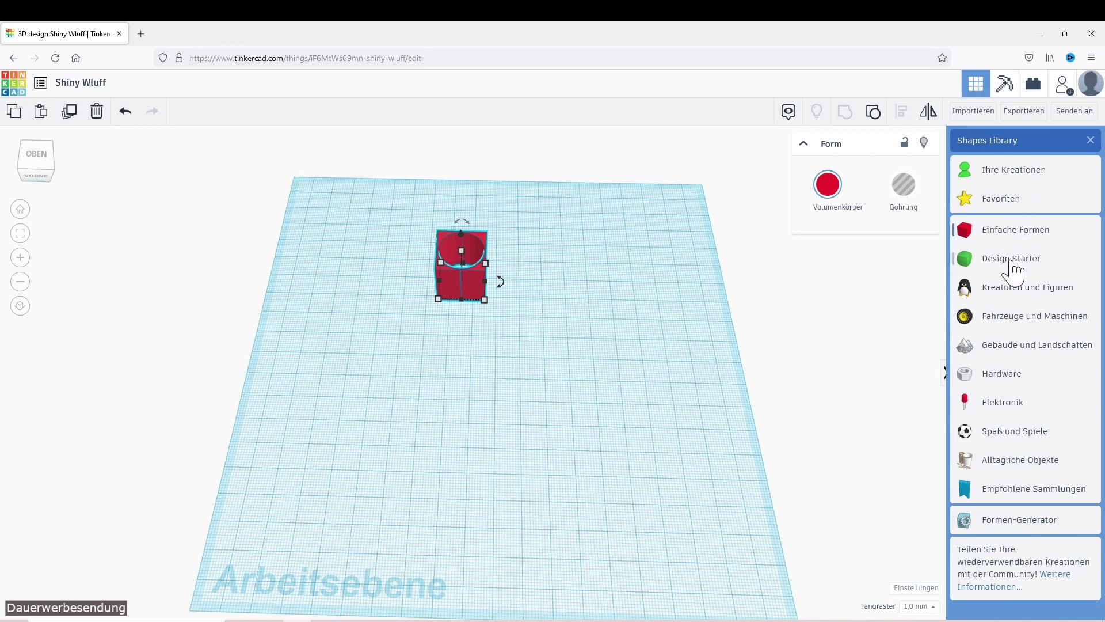
left_click(1023, 270)
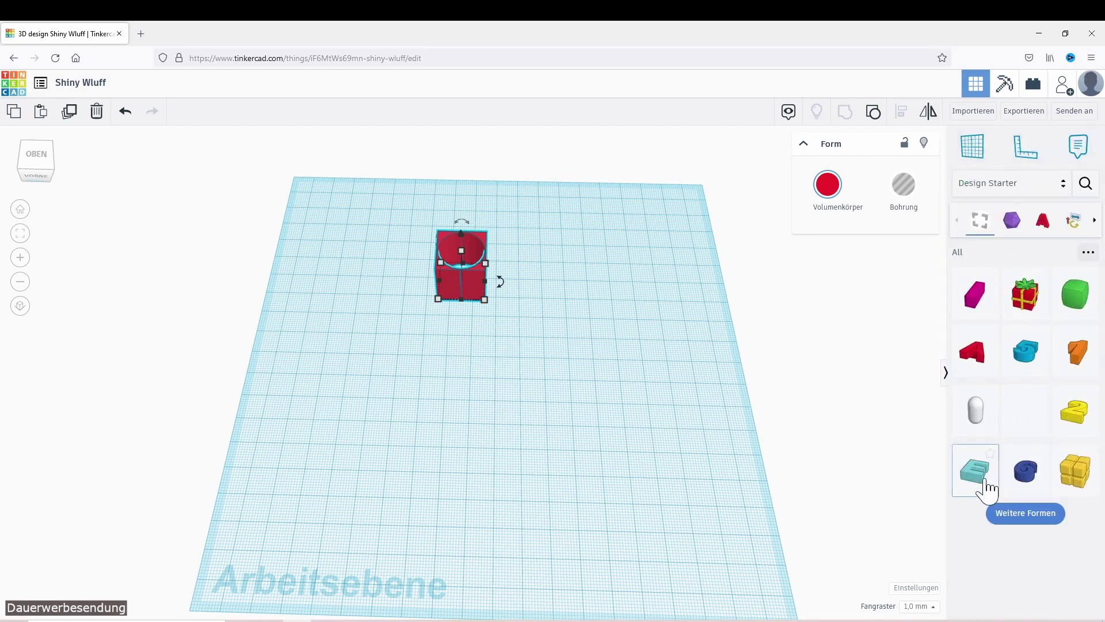
left_click(1030, 516)
scroll(1027, 527, "down", 3)
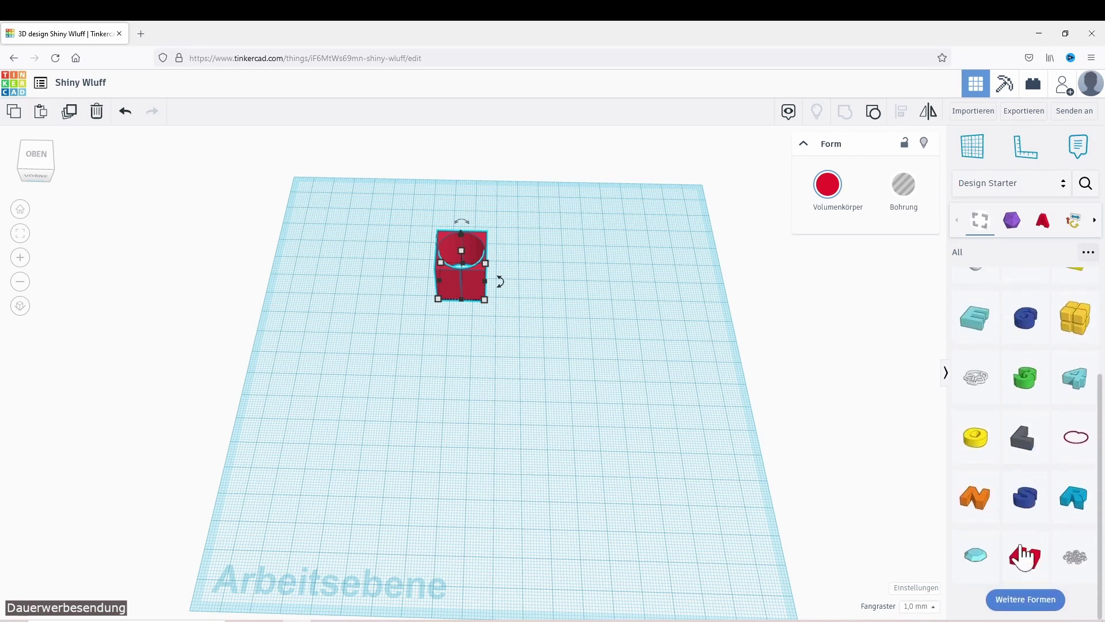
scroll(1026, 601, "down", 5)
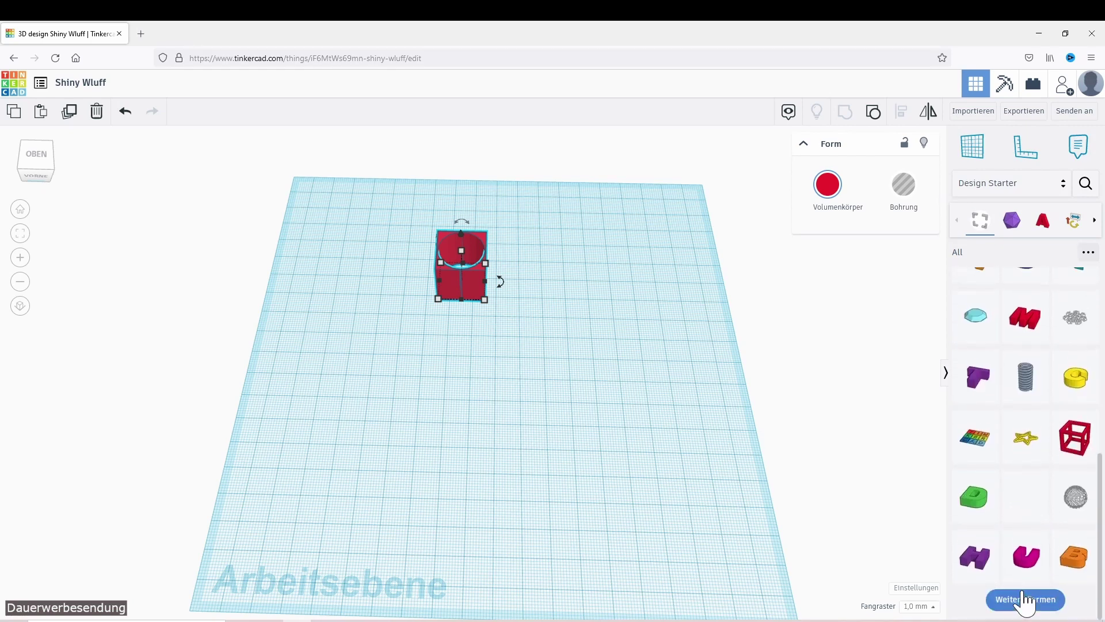
left_click(1023, 599)
Step: Load two more Design Starter batches, then bring up the category list
scroll(1022, 590, "down", 5)
left_click(1017, 575)
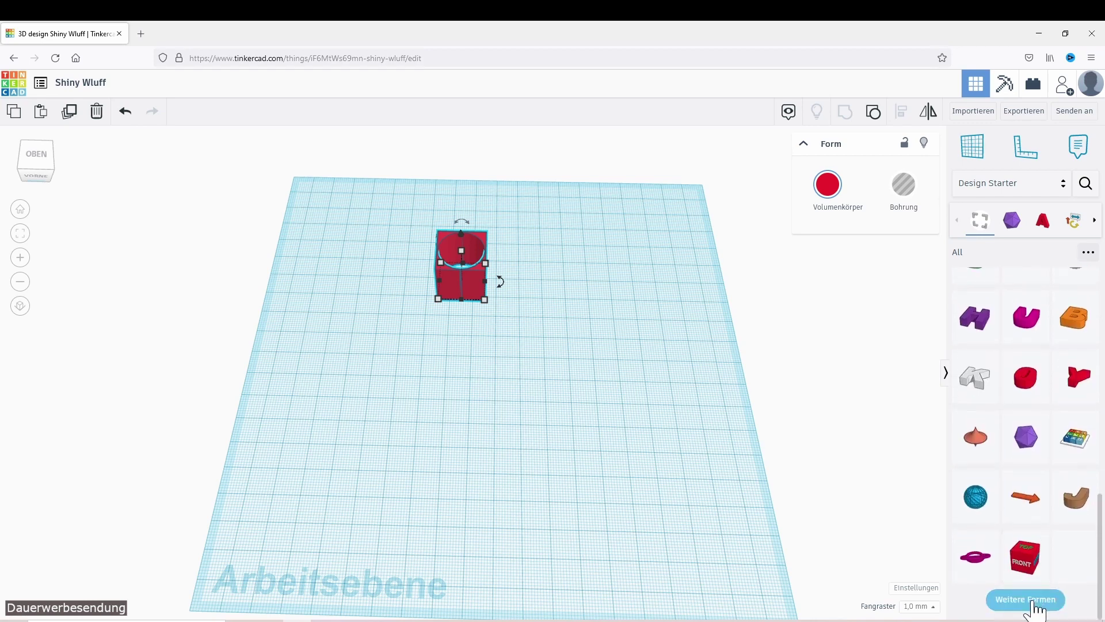
scroll(1027, 584, "down", 4)
left_click(1027, 592)
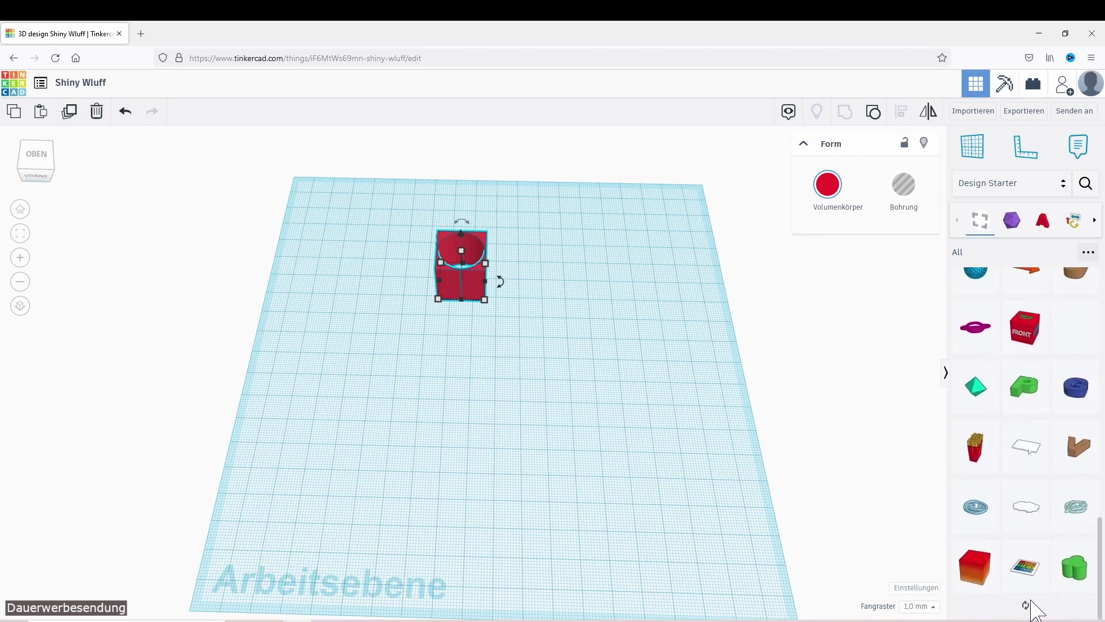
scroll(1033, 582, "down", 5)
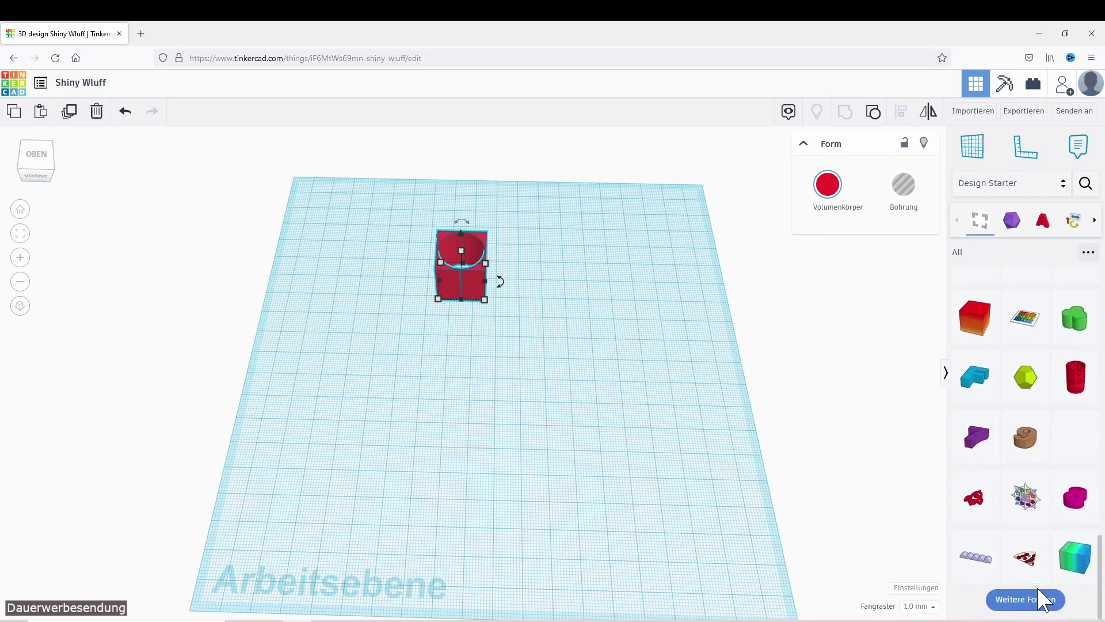
left_click(1024, 187)
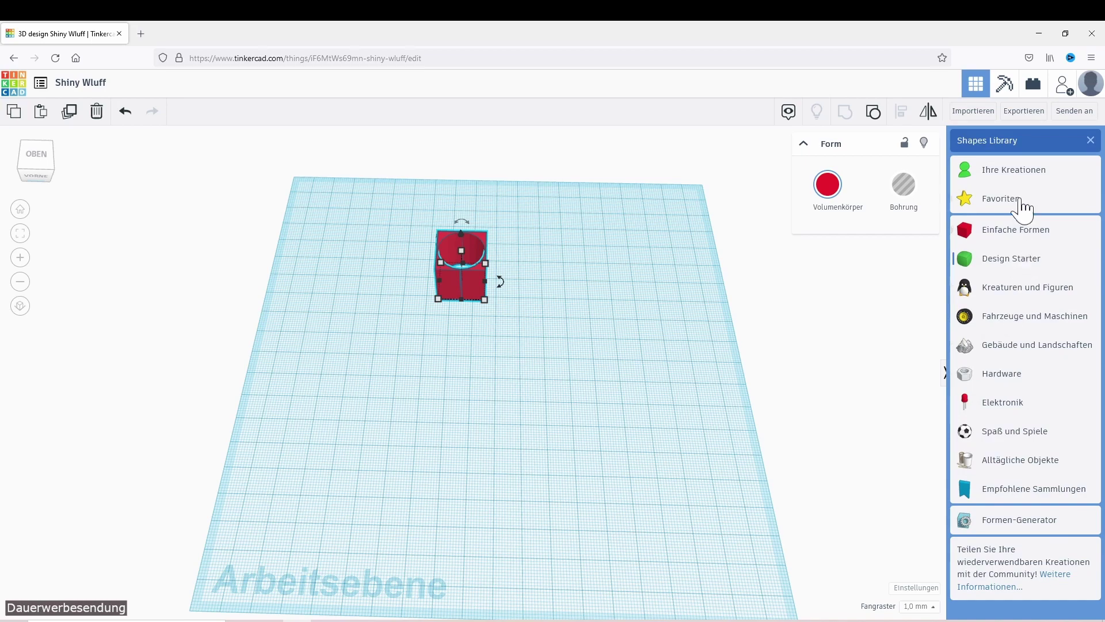
Step: Show Kreaturen und Figuren shapes, load two extra batches, and reopen the category list
left_click(1017, 291)
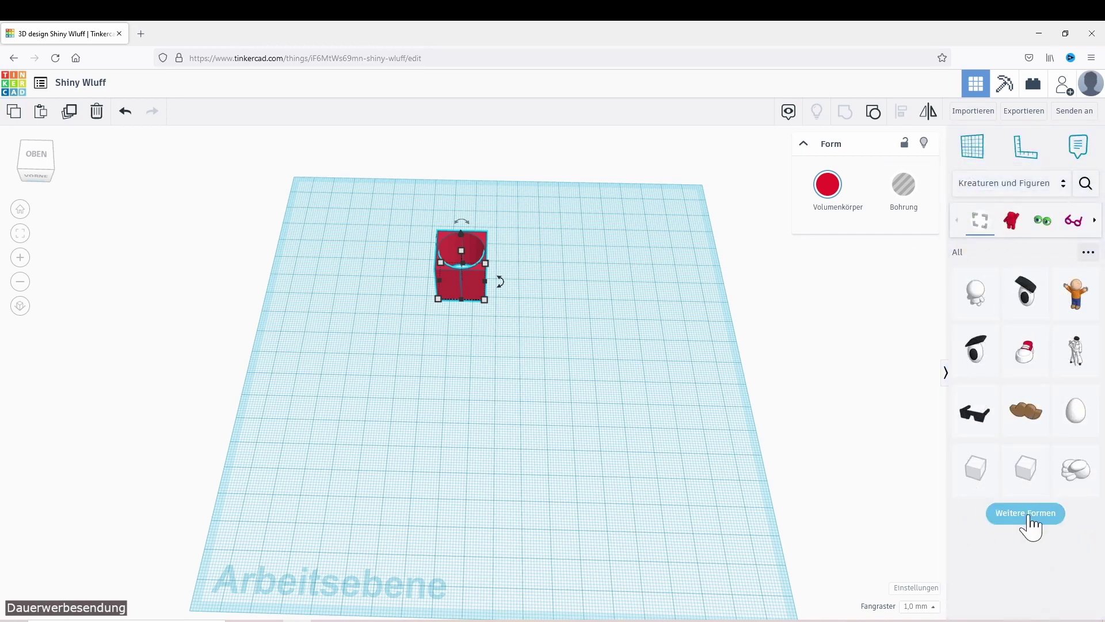
left_click(1030, 515)
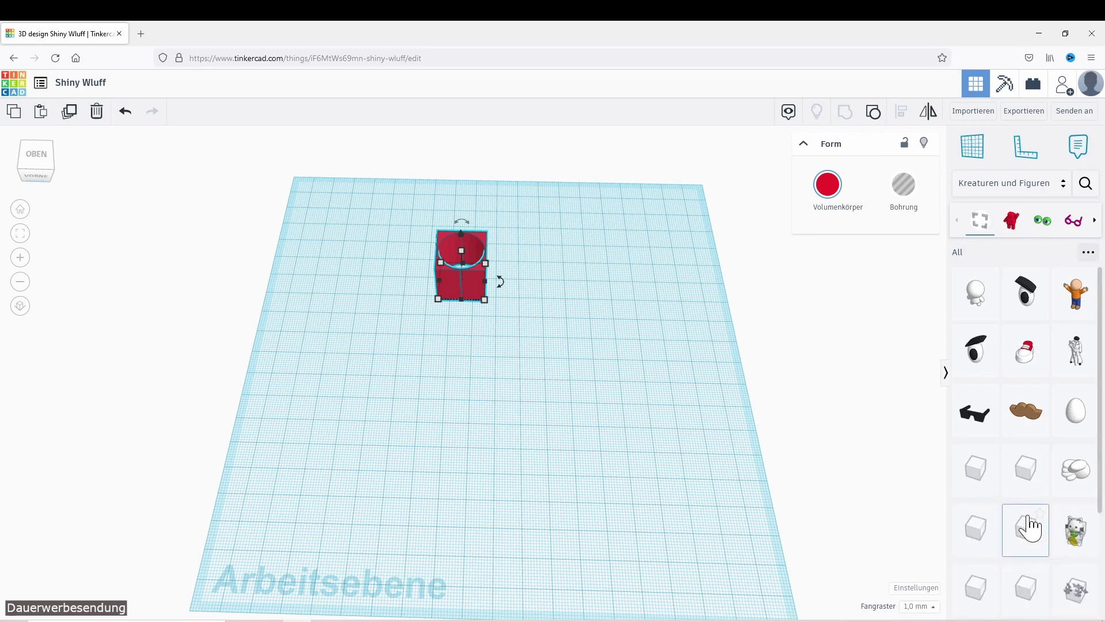
scroll(1030, 525, "down", 3)
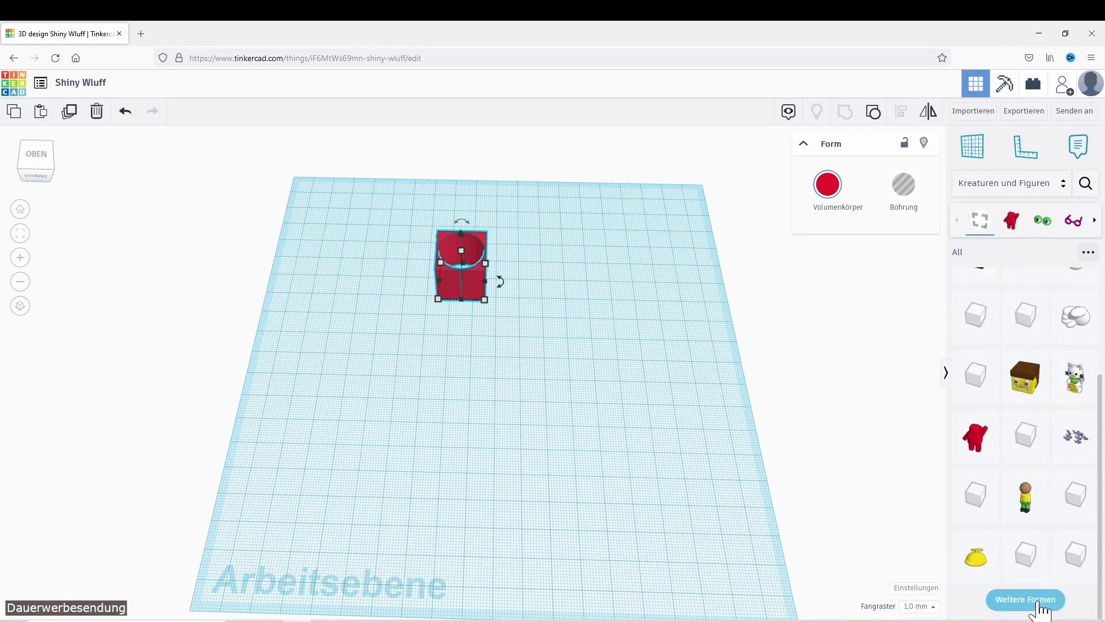
scroll(1024, 585, "down", 5)
scroll(1027, 584, "up", 1)
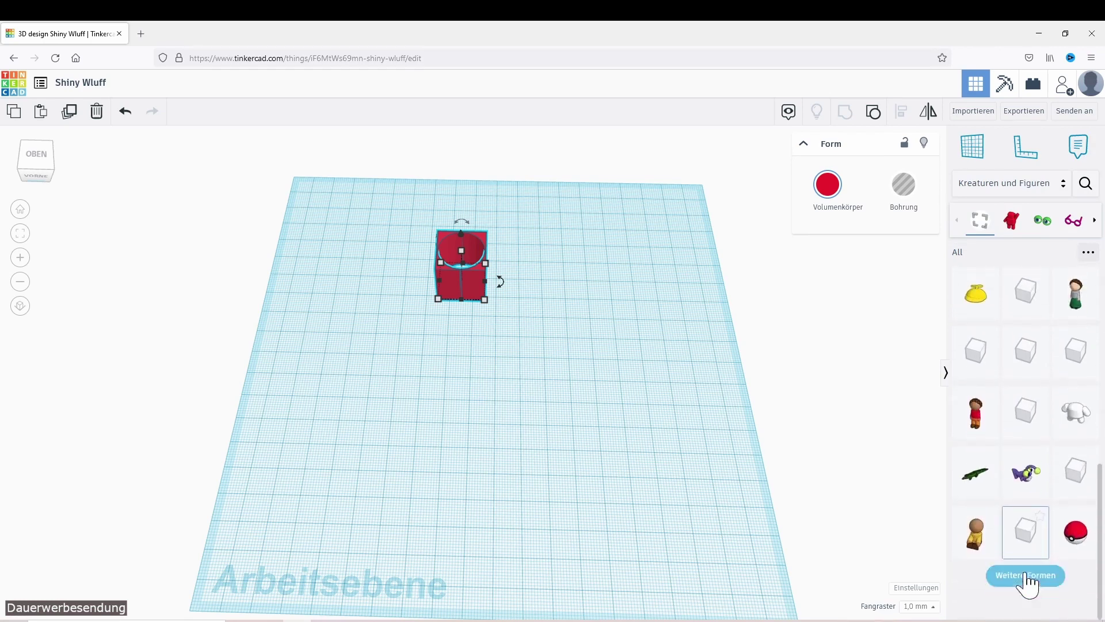
left_click(1018, 600)
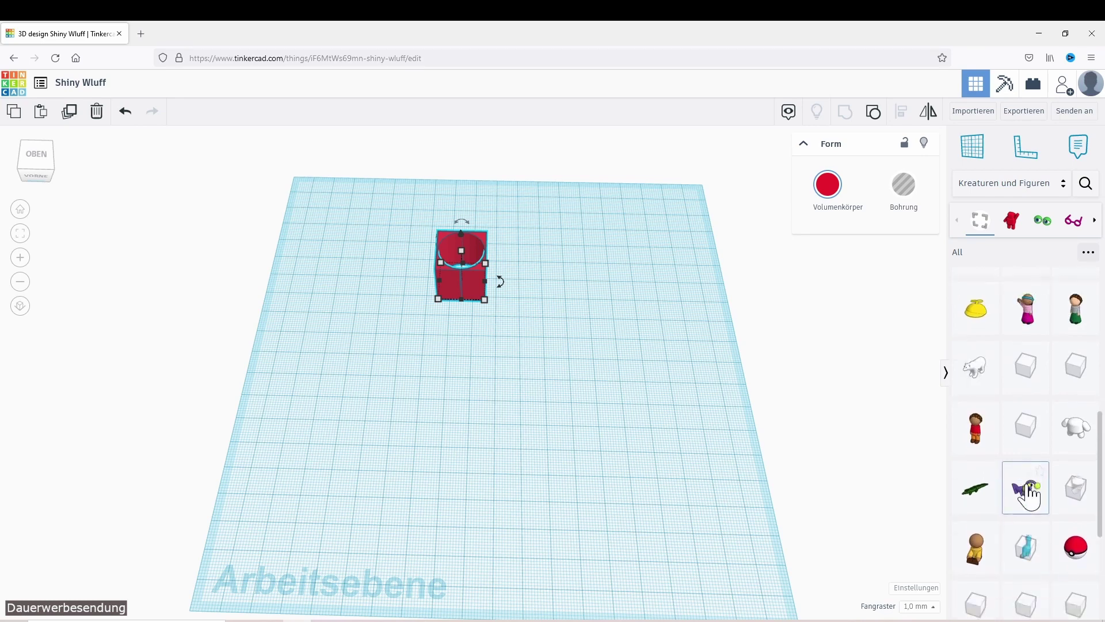
scroll(1026, 507, "down", 5)
scroll(1032, 581, "up", 1)
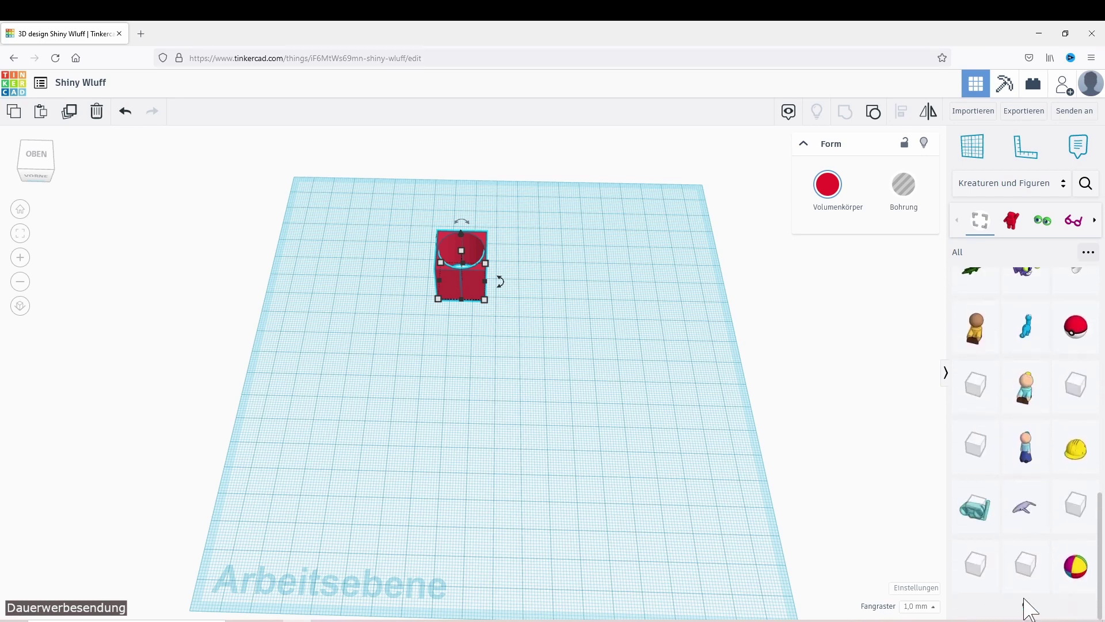
scroll(1013, 546, "down", 5)
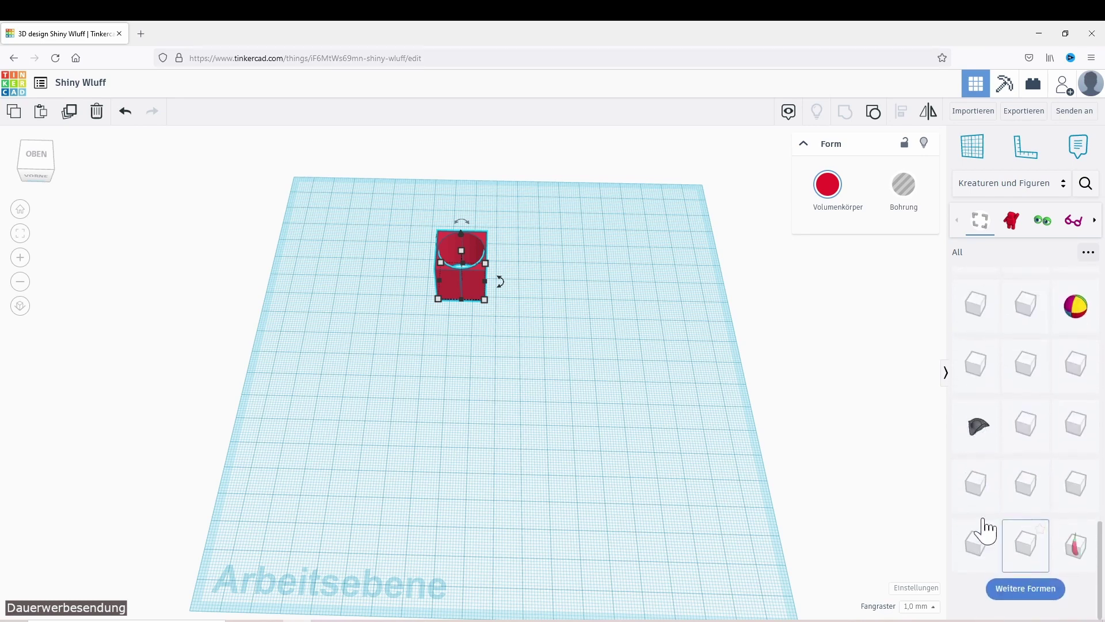
left_click(1032, 187)
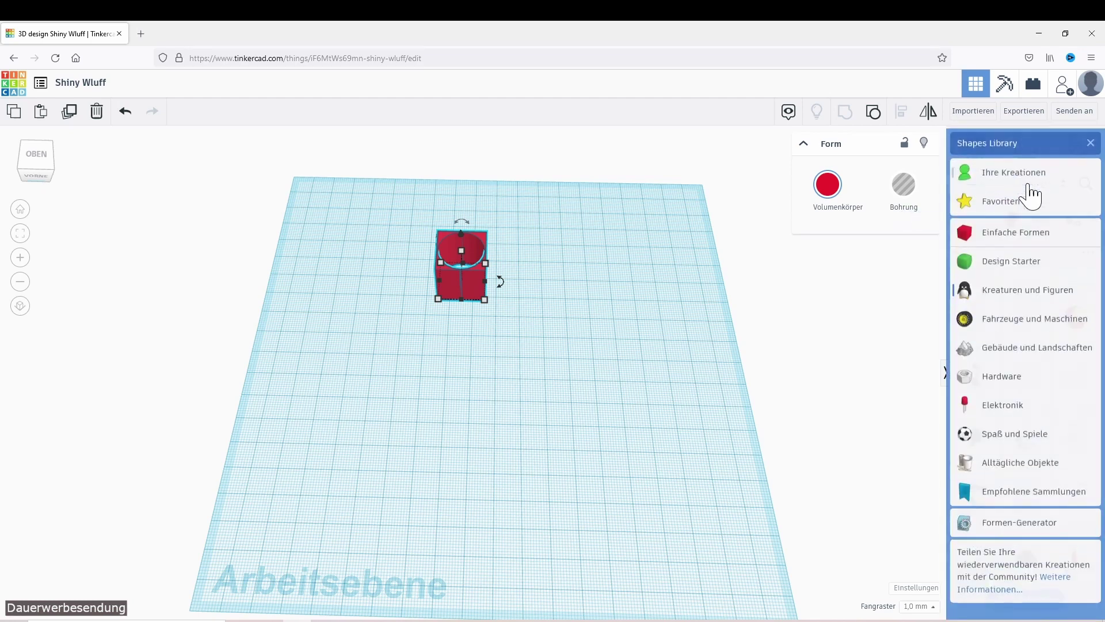
Step: Browse Fahrzeuge und Maschinen shapes with three extra batches, then reopen the category list
left_click(1015, 319)
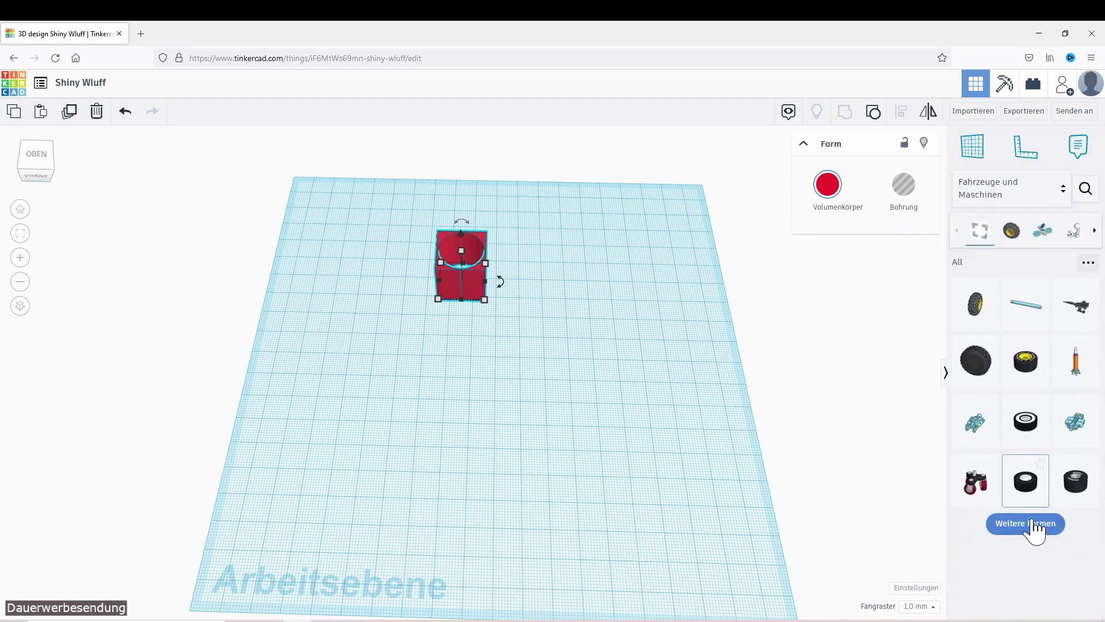
left_click(1035, 525)
scroll(1039, 530, "down", 3)
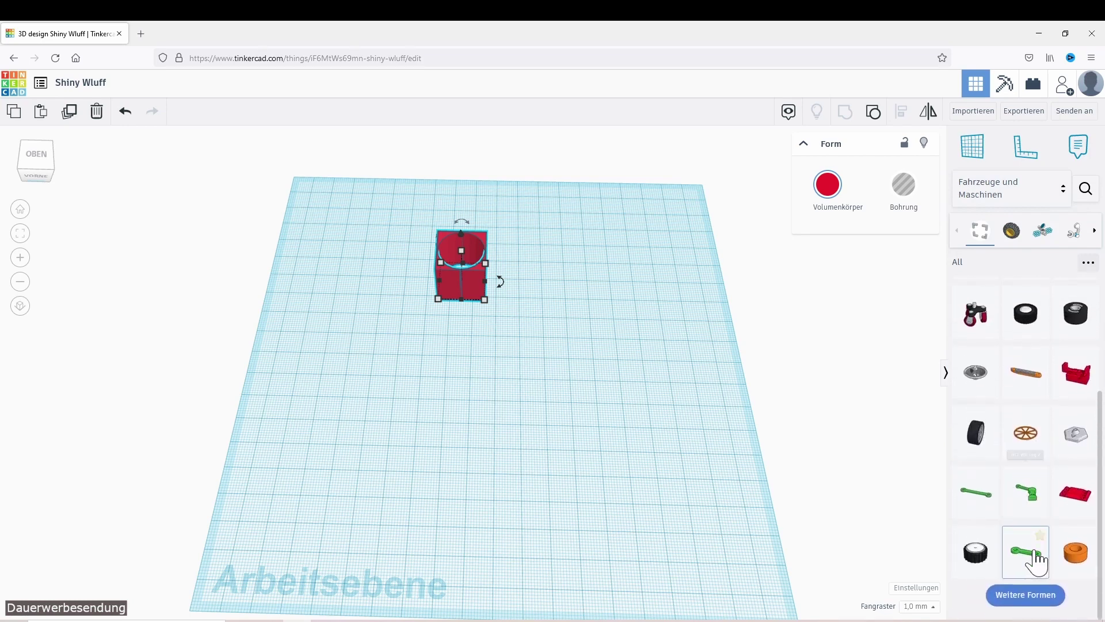
left_click(1030, 601)
scroll(1019, 513, "down", 4)
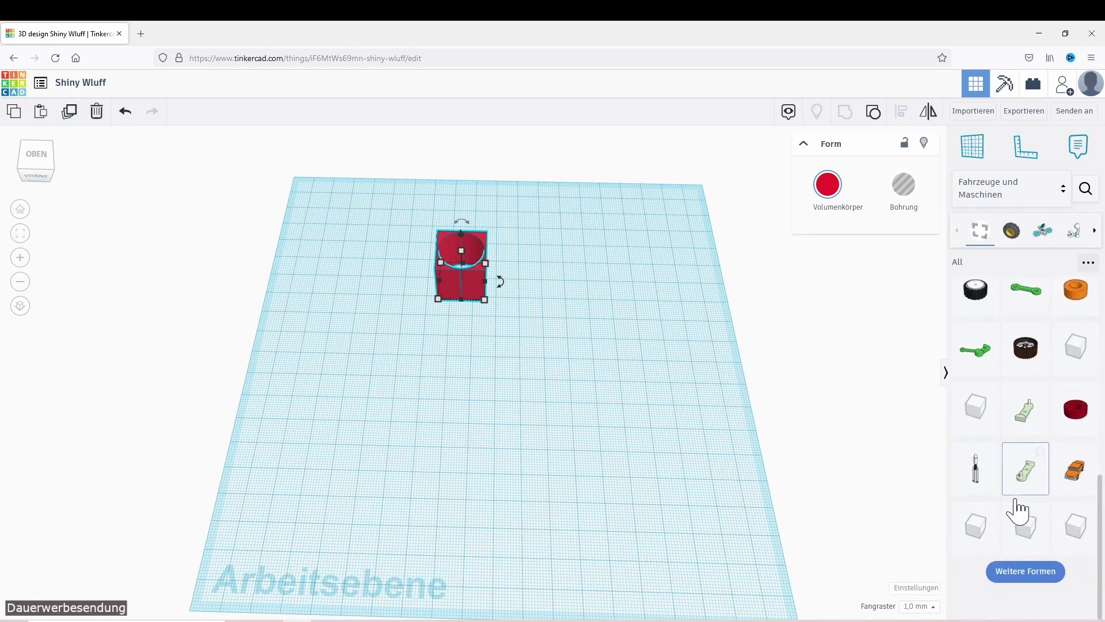
left_click(1033, 600)
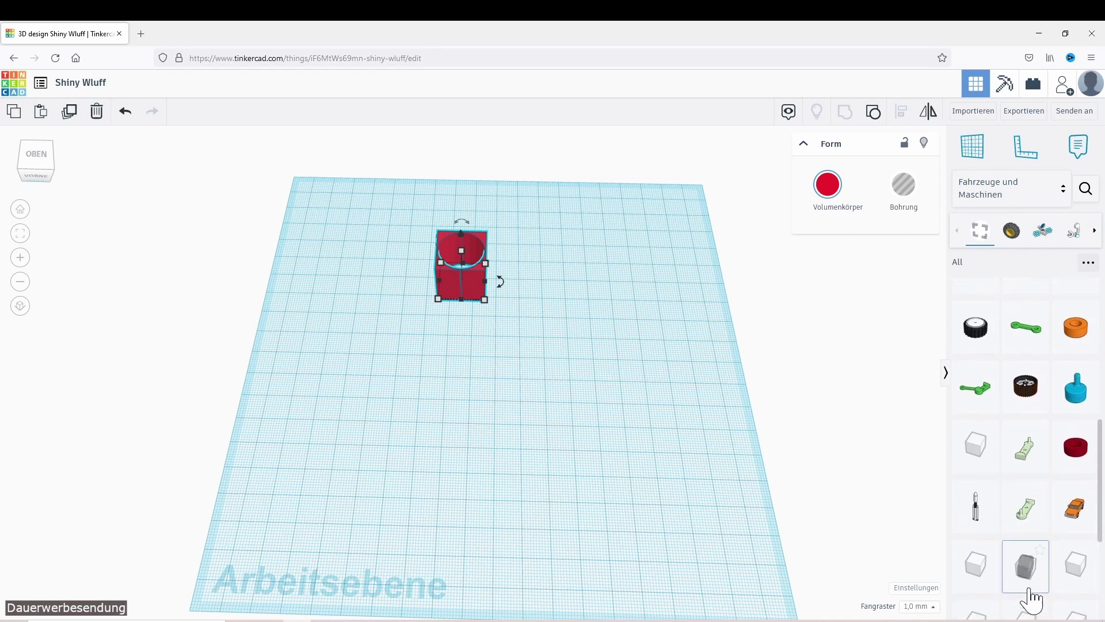
scroll(1027, 552, "down", 4)
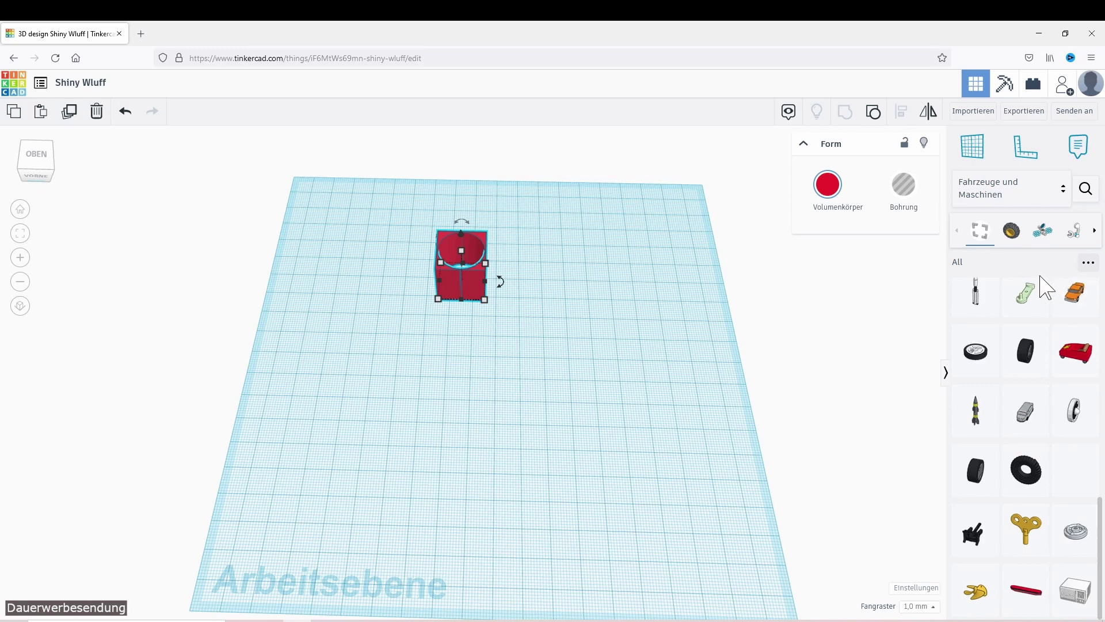
left_click(1037, 197)
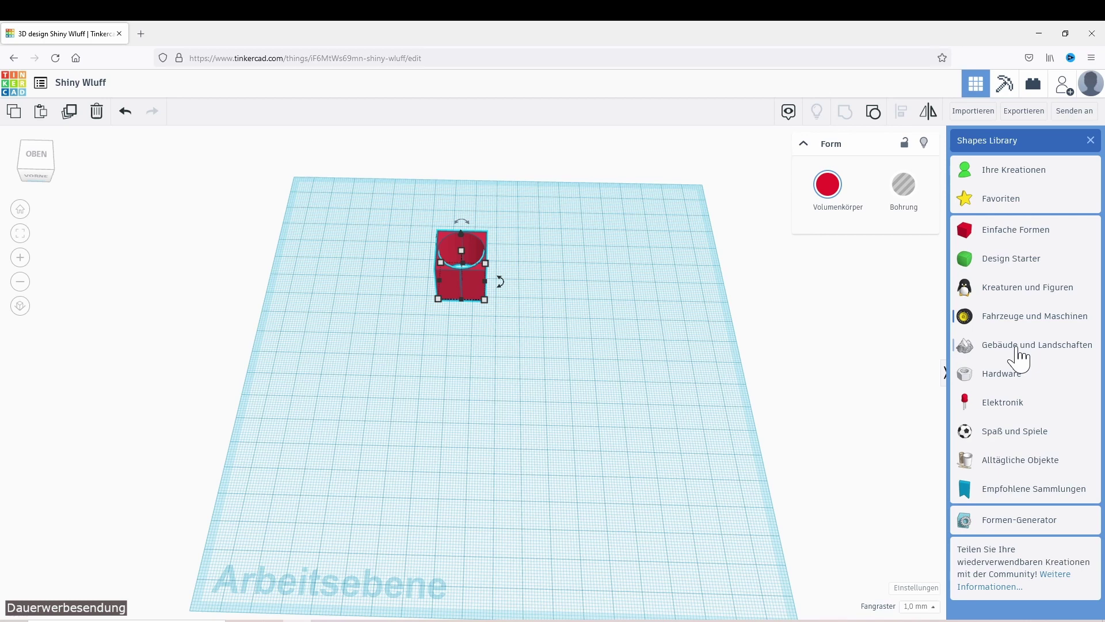
Step: Show the Gebäude und Landschaften shapes and load two extra batches
left_click(1000, 349)
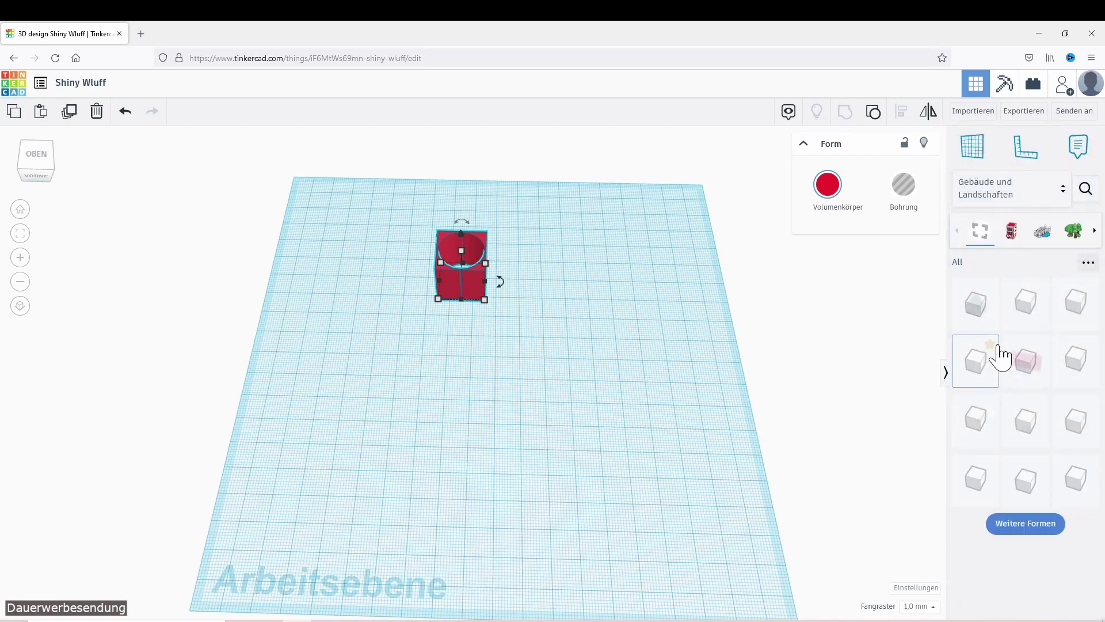
left_click(1030, 525)
scroll(1028, 518, "down", 1)
scroll(1027, 515, "down", 4)
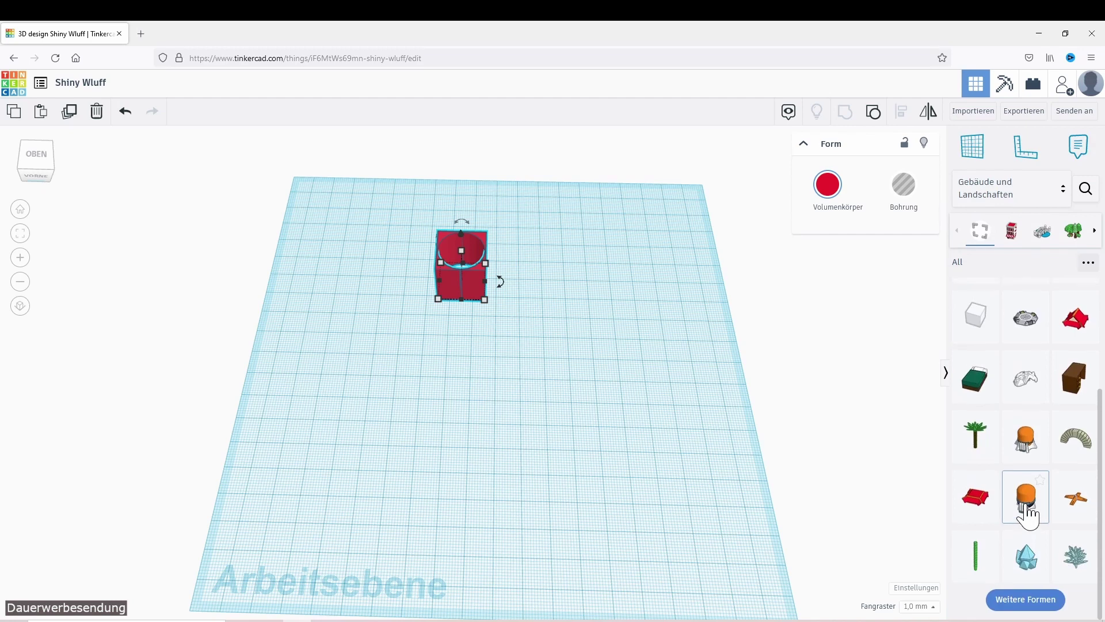
scroll(1034, 506, "down", 1)
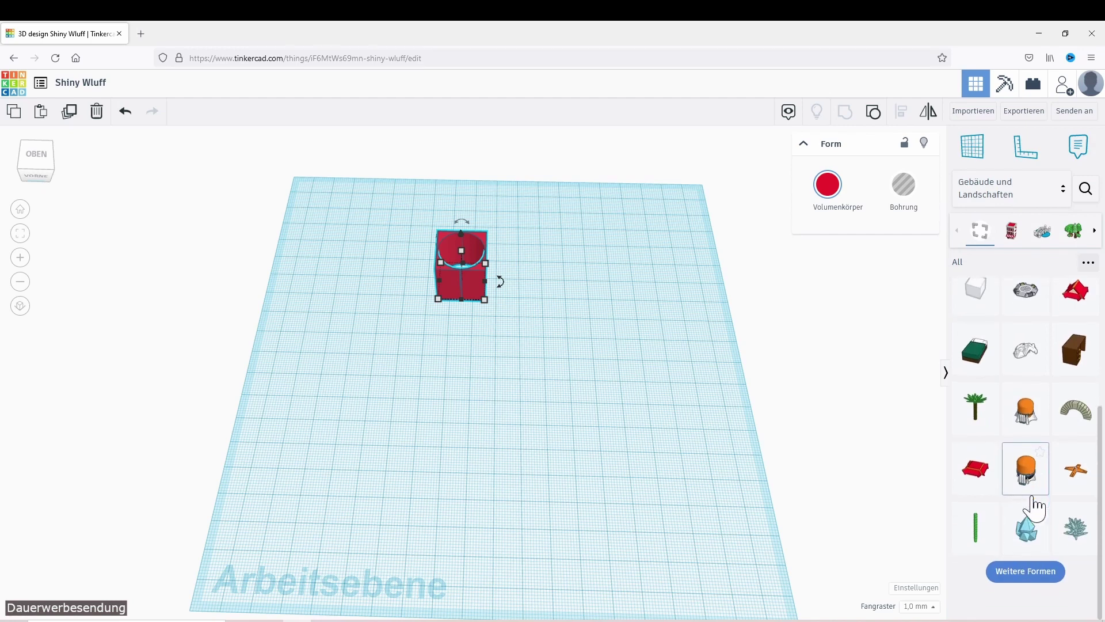
scroll(1035, 547, "up", 1)
left_click(1039, 601)
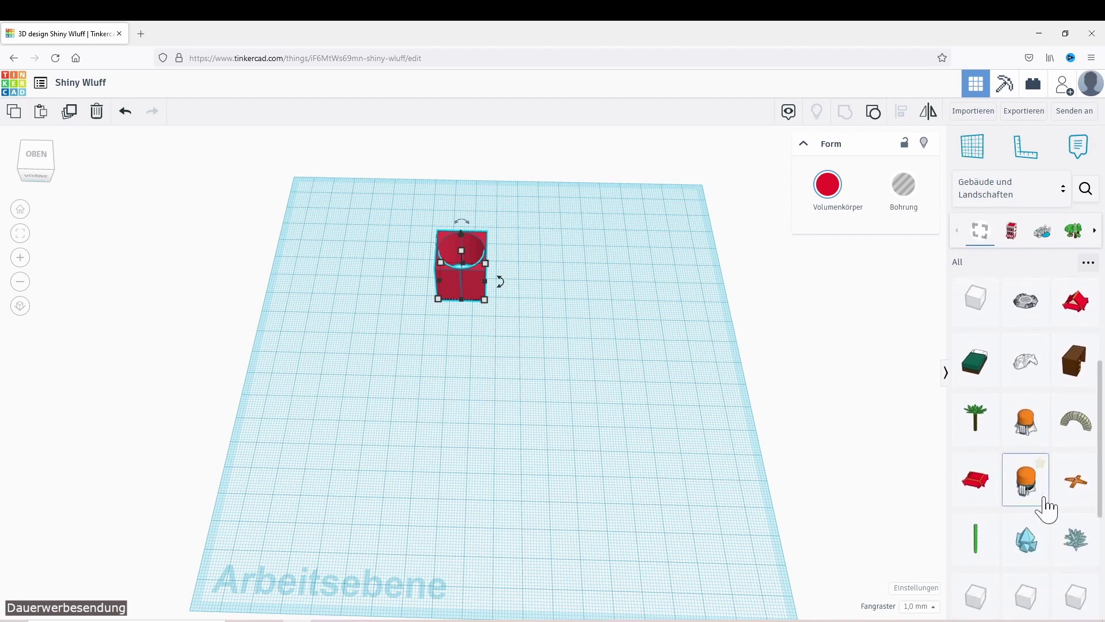
scroll(1042, 509, "down", 5)
scroll(1044, 504, "down", 1)
scroll(1033, 575, "up", 1)
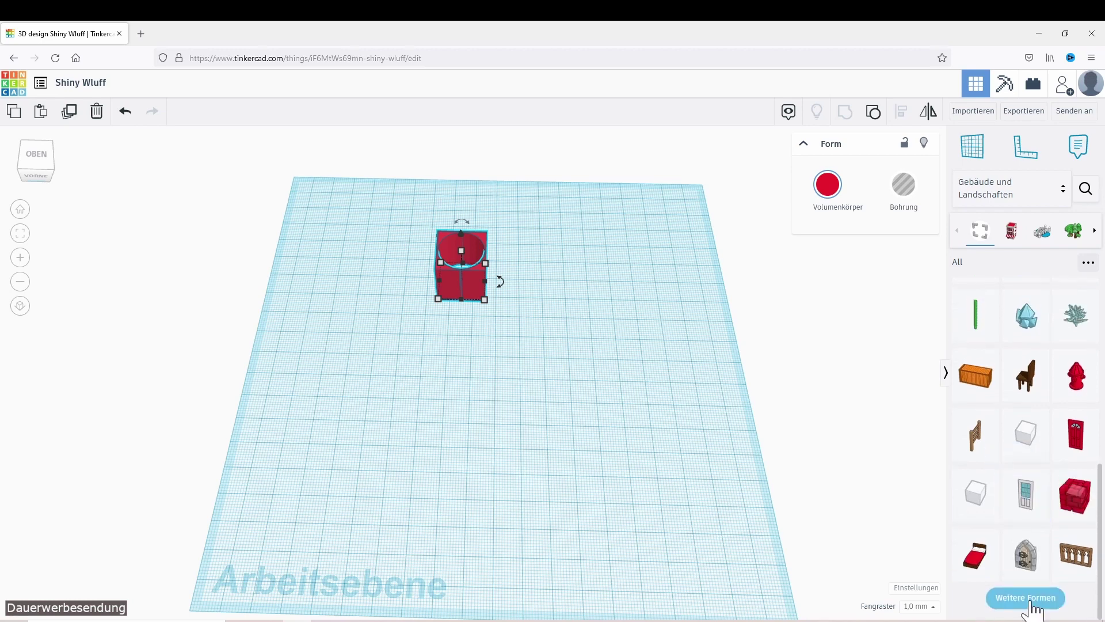
Step: Load three more building batches, scroll back up, and reopen the category list
left_click(1031, 599)
left_click(1039, 601)
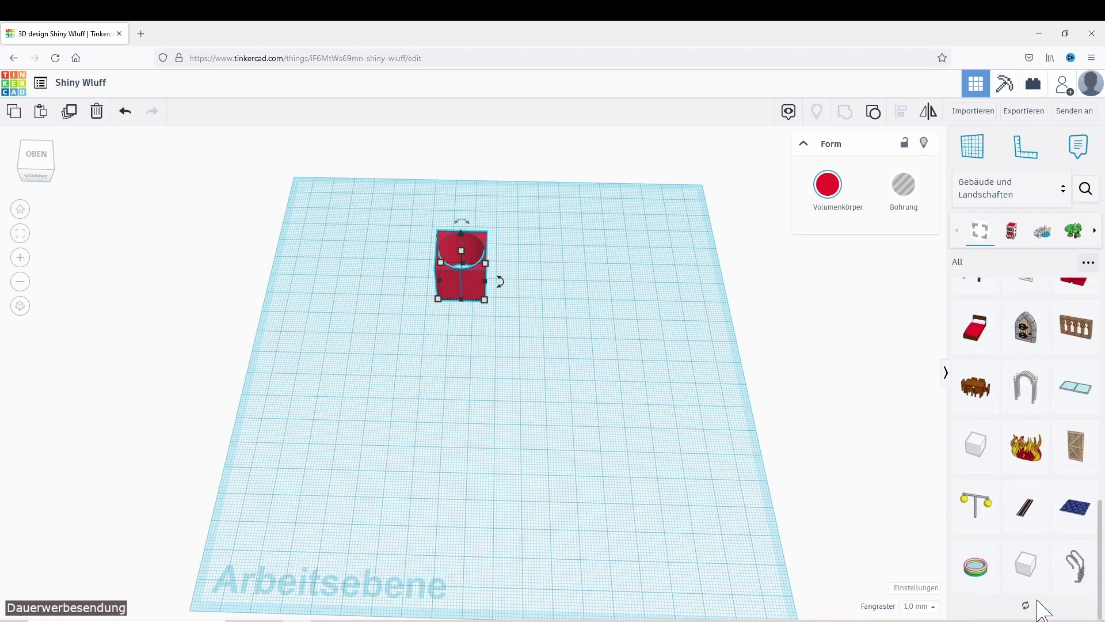
scroll(1036, 567, "down", 2)
scroll(1039, 553, "down", 3)
scroll(1042, 547, "up", 1)
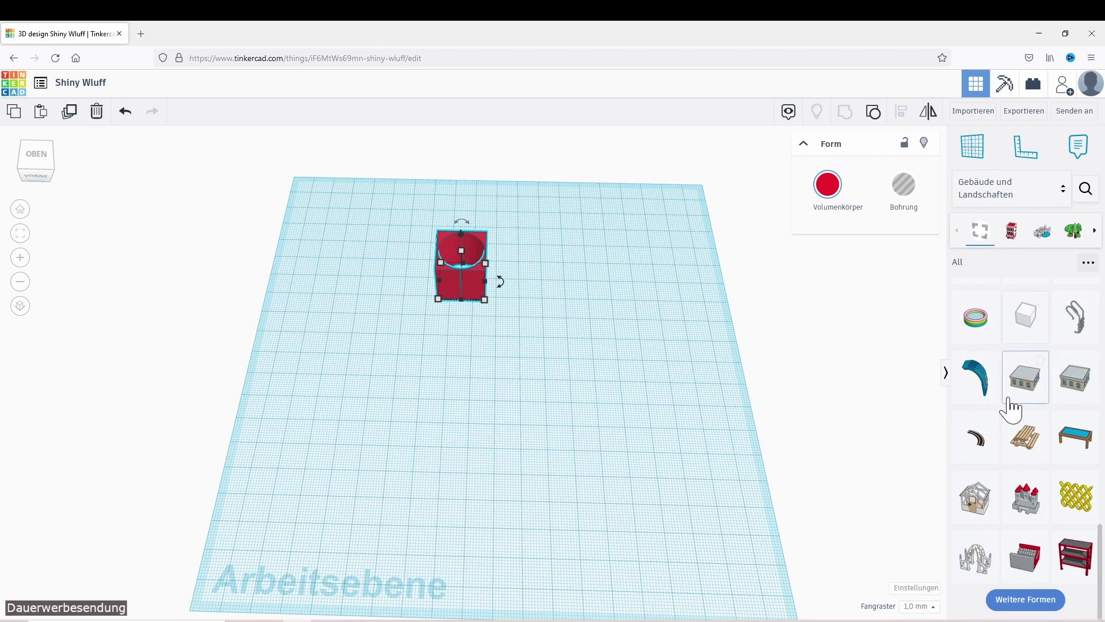
left_click(1035, 599)
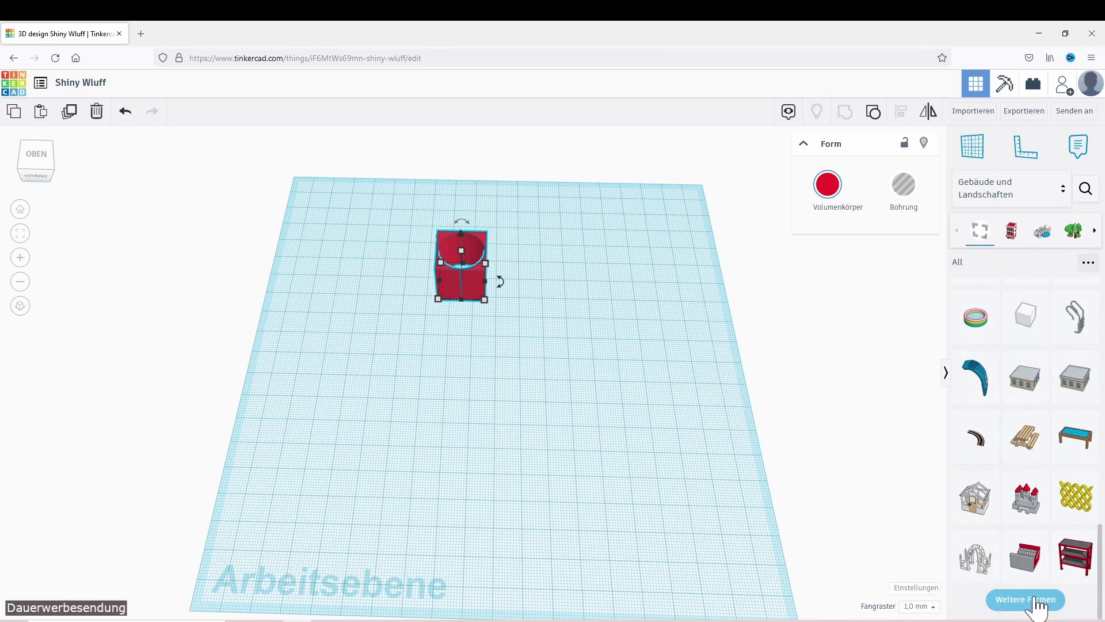
scroll(1030, 515, "down", 4)
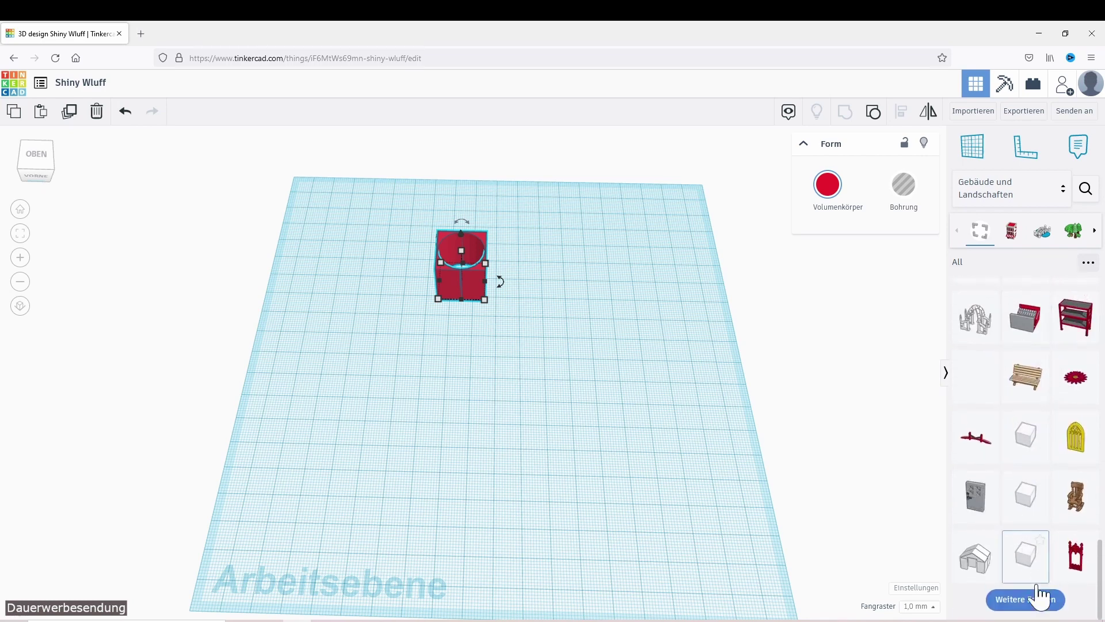
scroll(1025, 506, "up", 4)
scroll(1031, 506, "up", 3)
scroll(1031, 505, "up", 3)
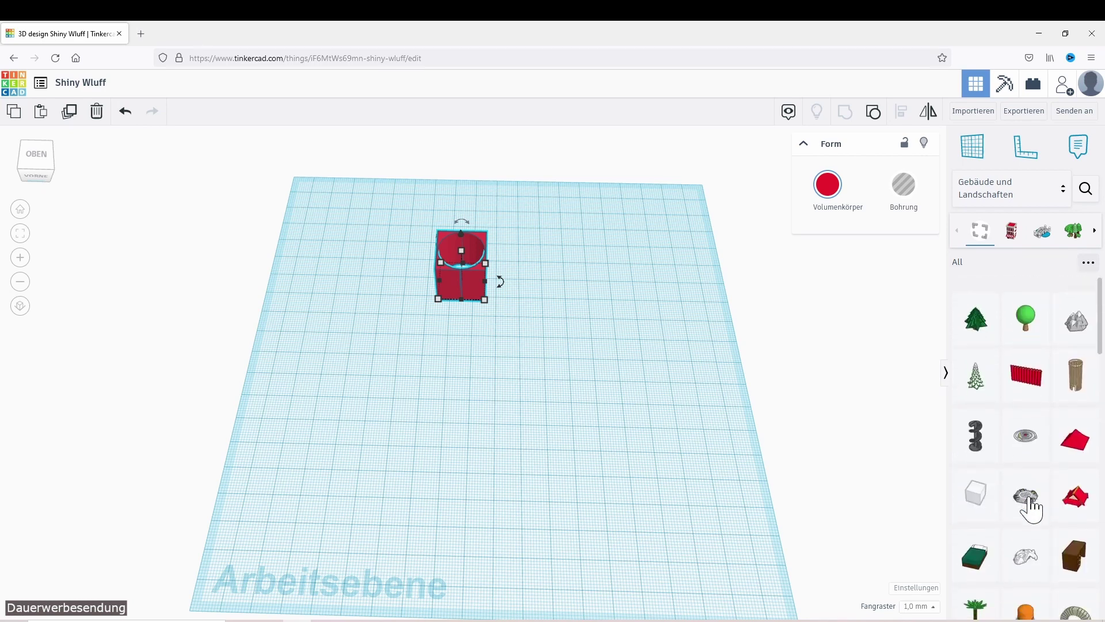
left_click(1007, 192)
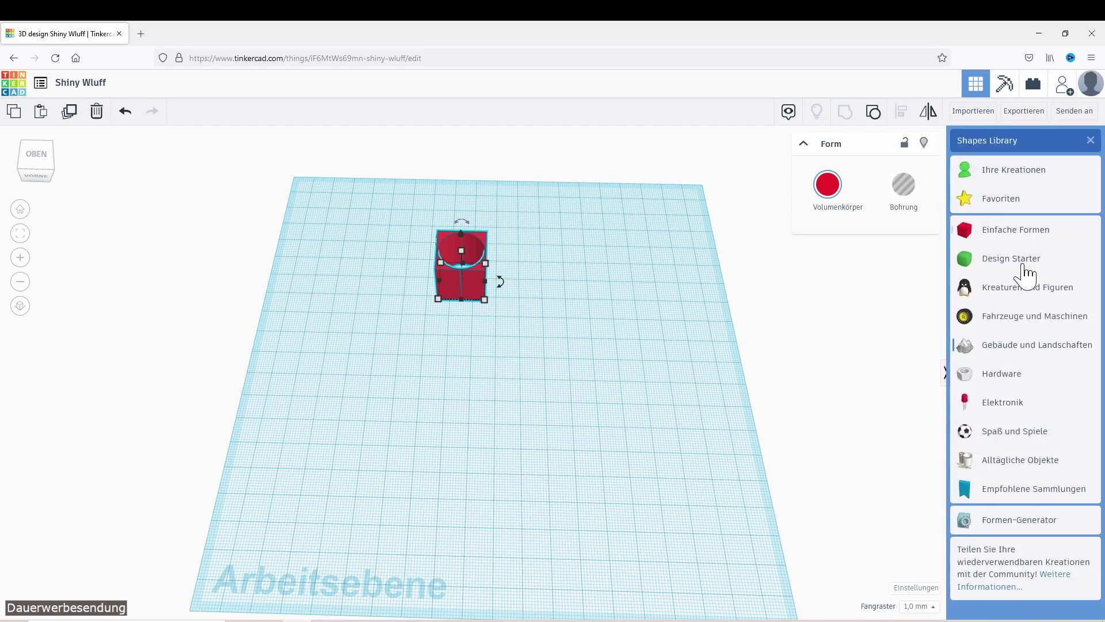
Step: Show the Hardware shapes and load three extra batches
left_click(1018, 381)
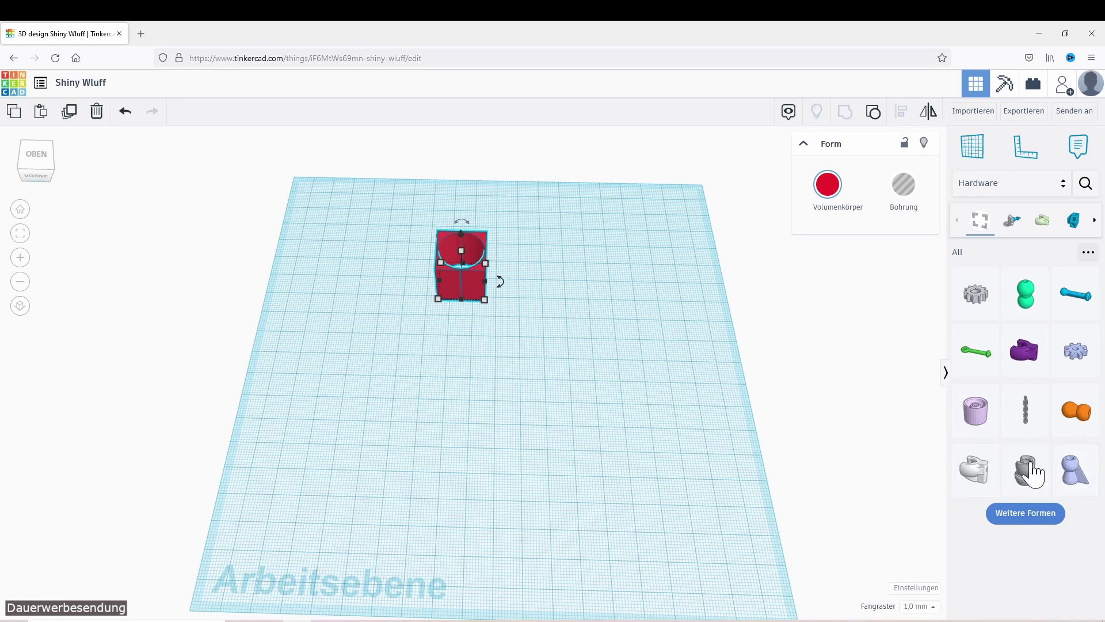
left_click(1030, 516)
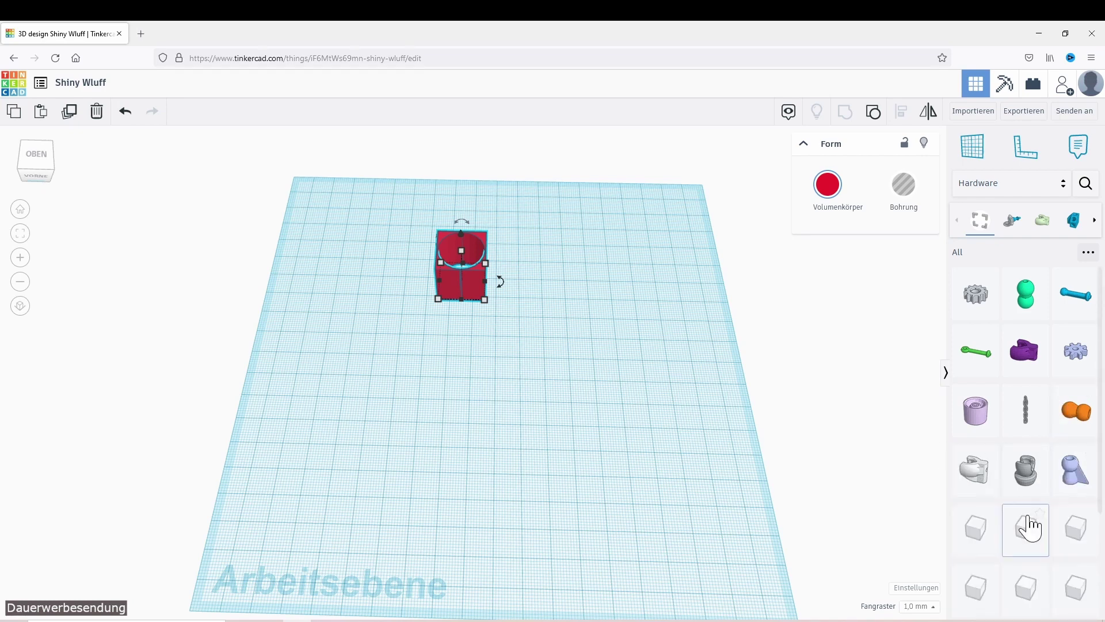
scroll(1027, 521, "down", 3)
left_click(1026, 600)
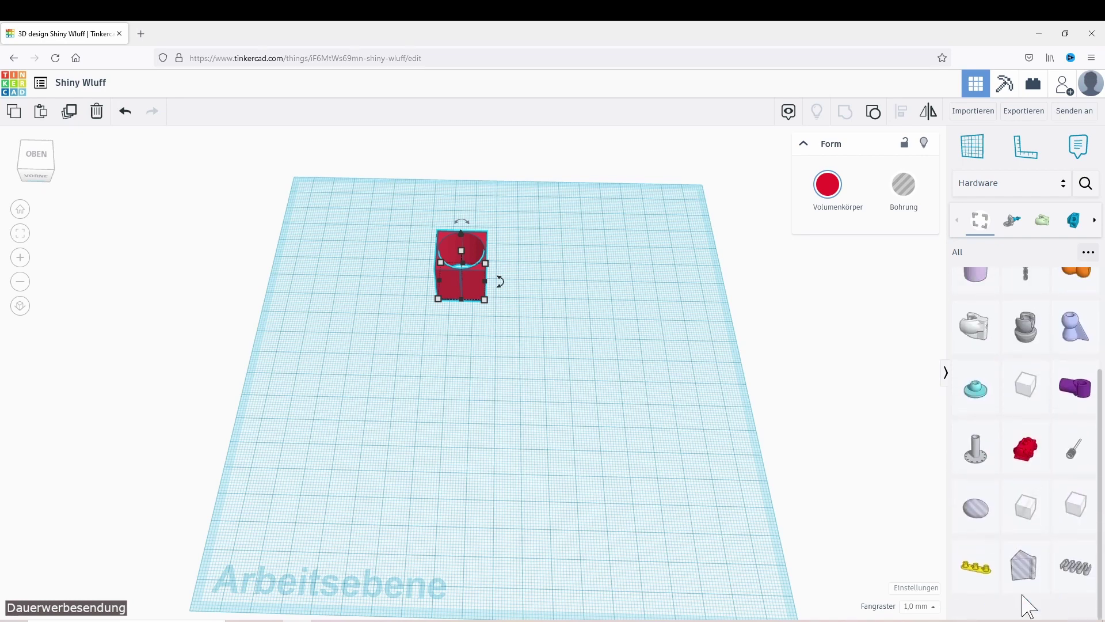
scroll(1015, 532, "down", 5)
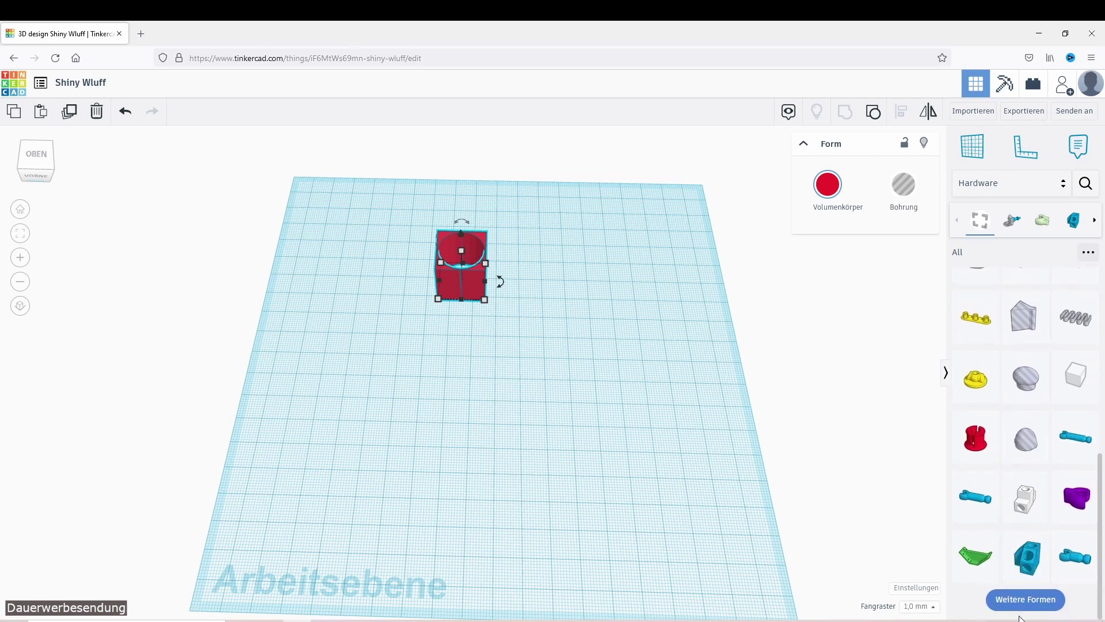
left_click(1026, 599)
scroll(1030, 593, "down", 4)
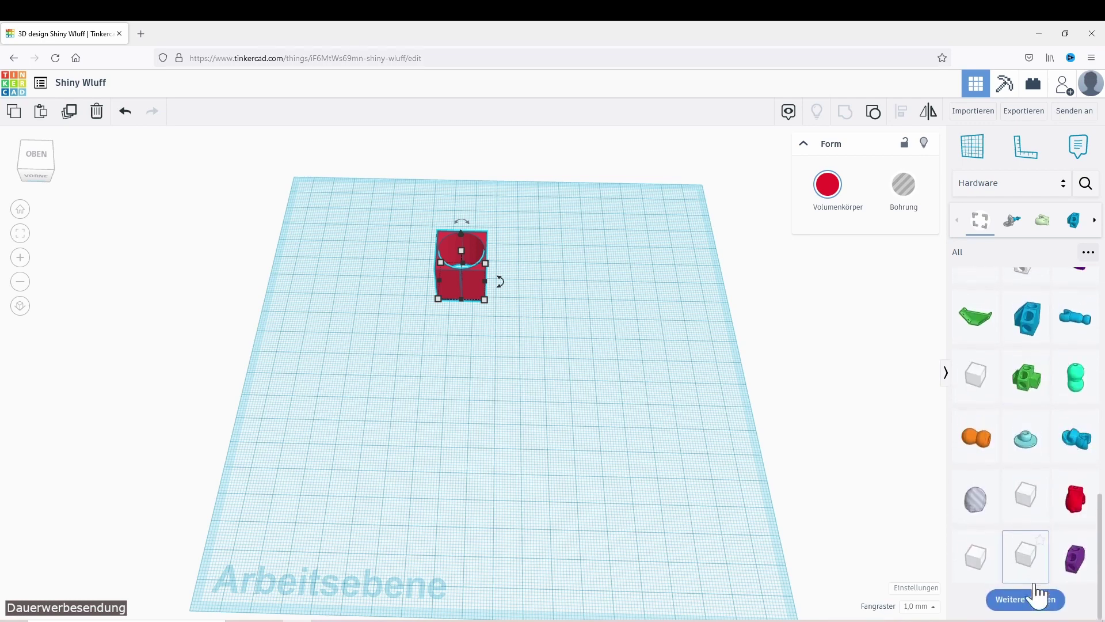
Step: Load two more Hardware batches, then reopen the category list
left_click(1035, 597)
scroll(1036, 581, "down", 3)
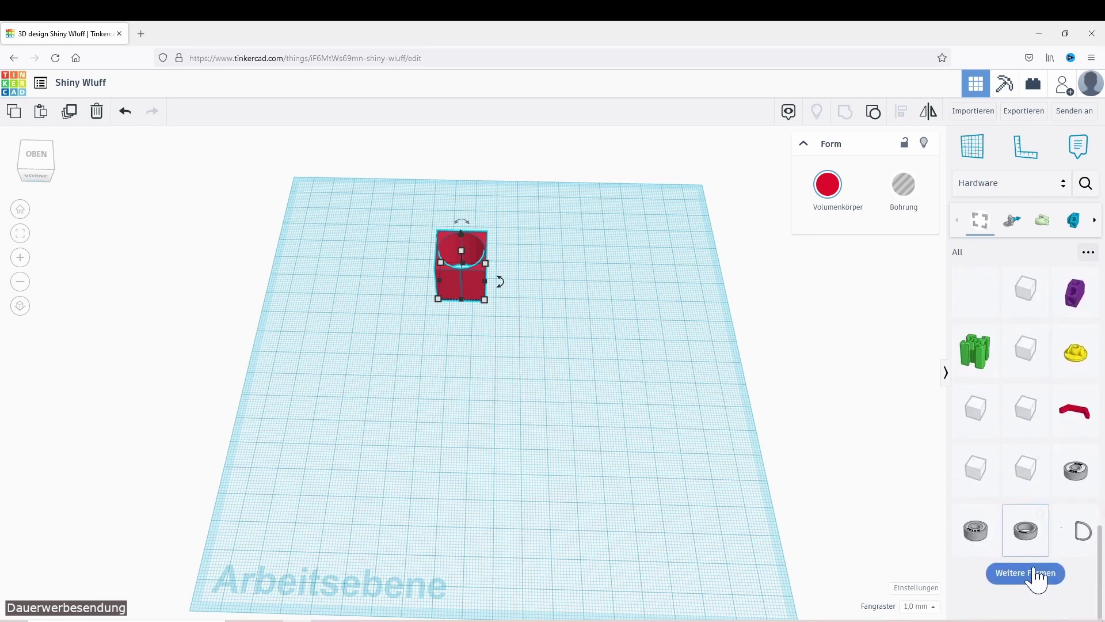
left_click(1033, 598)
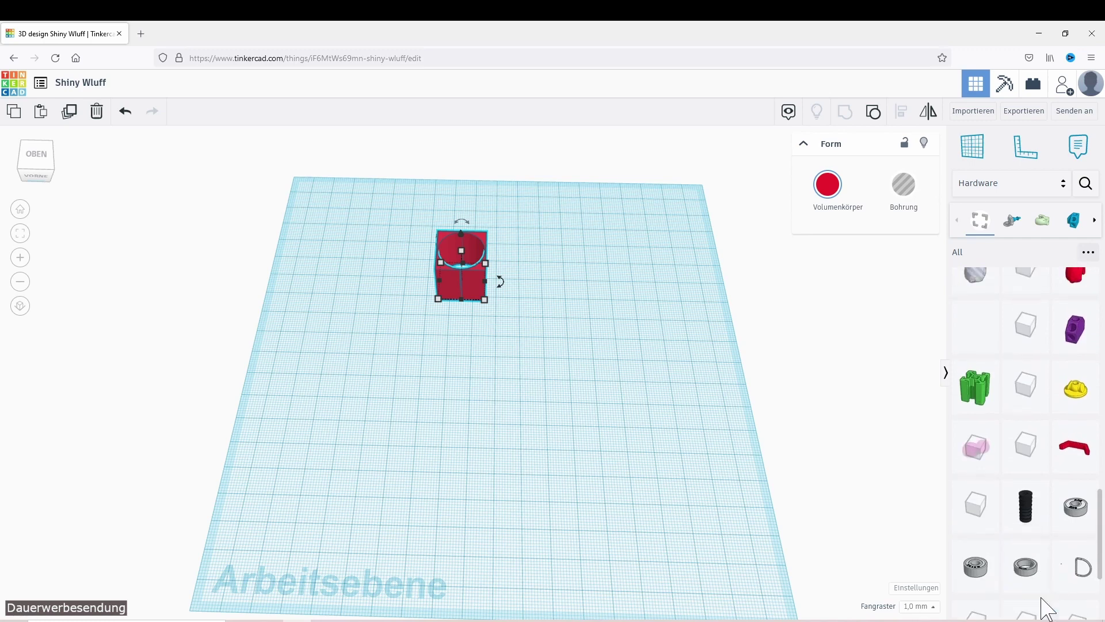
scroll(1030, 575, "down", 3)
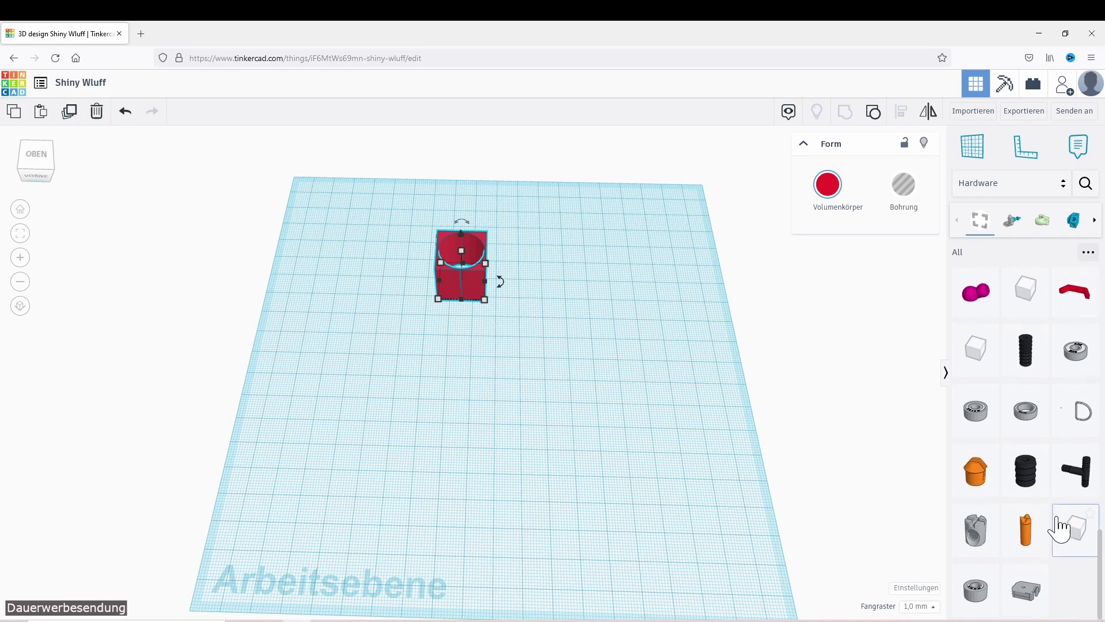
scroll(1053, 507, "up", 10)
left_click(1019, 184)
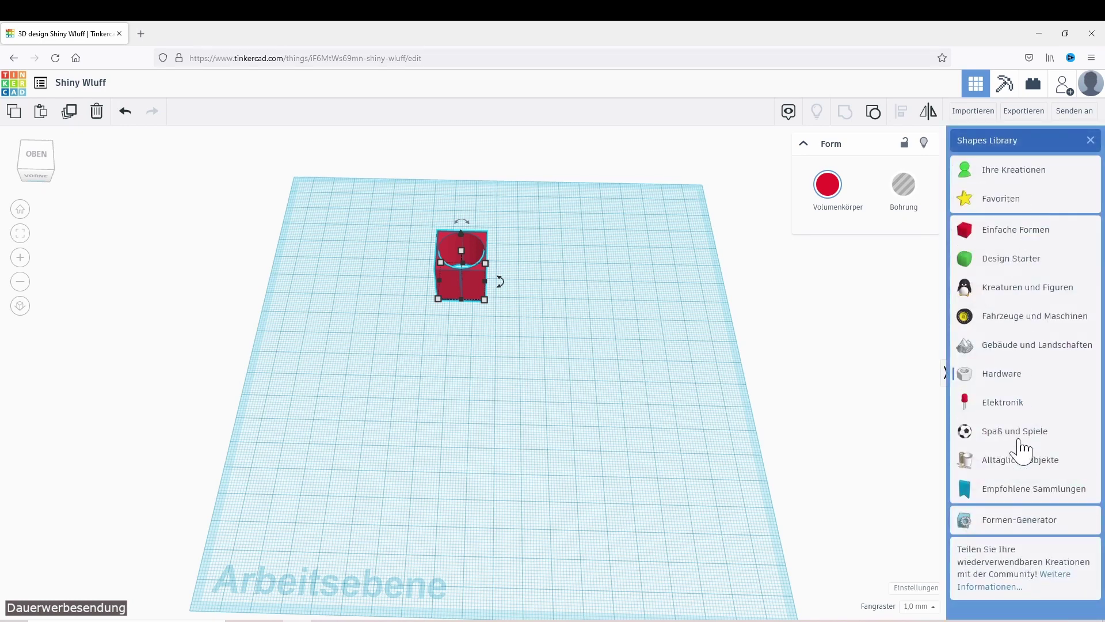
Step: Place a 9V battery from the Elektronik shapes beside the red box and orbit around it
left_click(1013, 405)
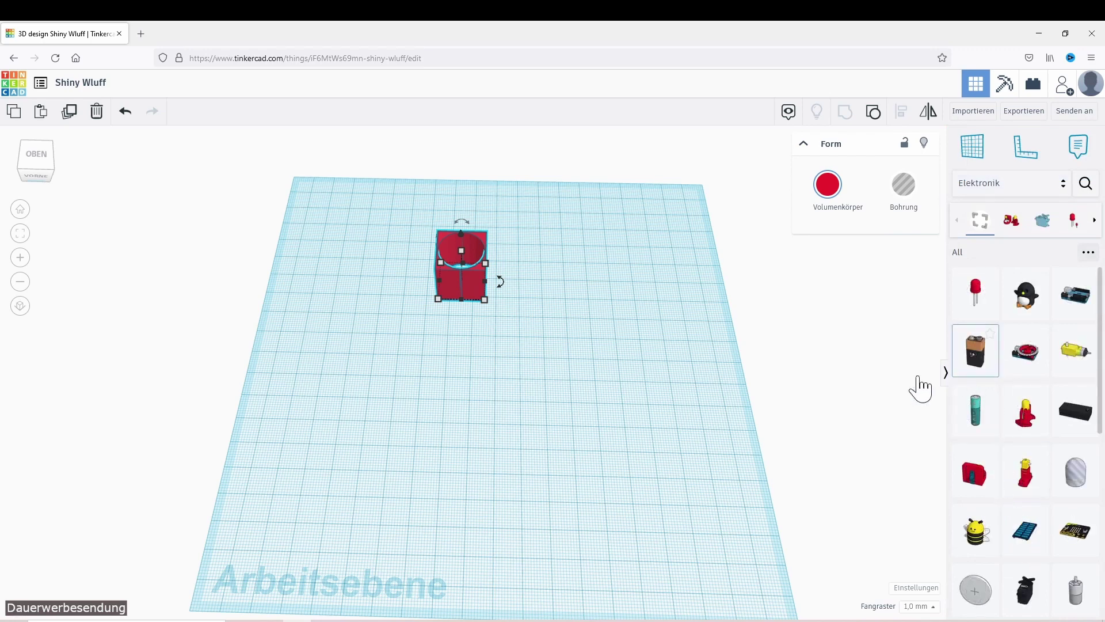
left_click(652, 428)
left_click(584, 426)
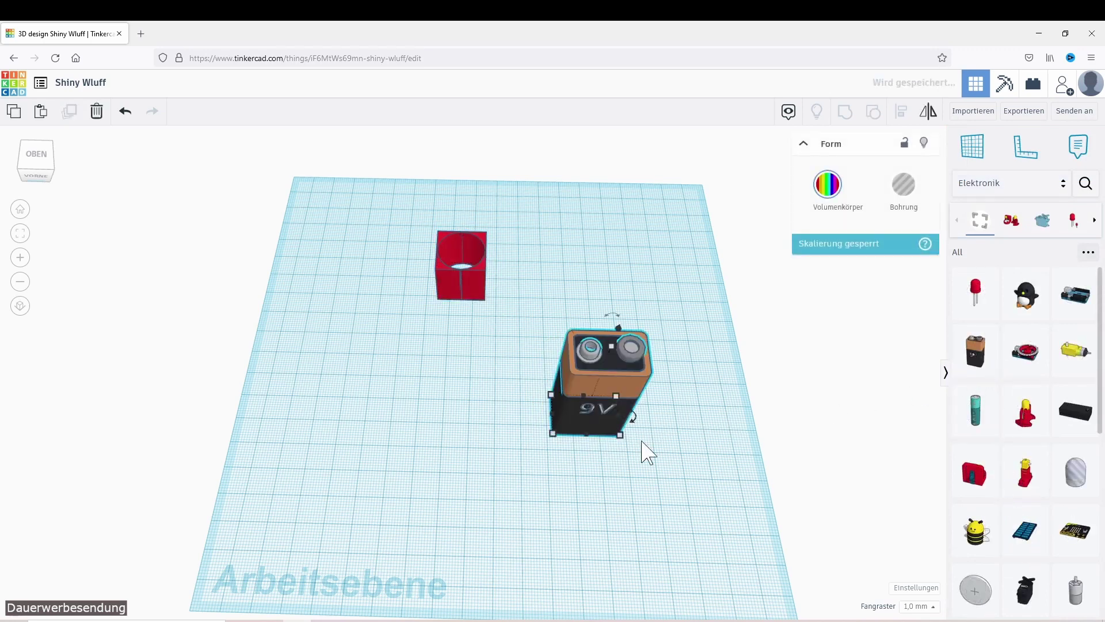
mouse_move(647, 451)
right_mouse_down()
mouse_move(714, 436)
mouse_move(715, 407)
mouse_move(691, 449)
right_mouse_up()
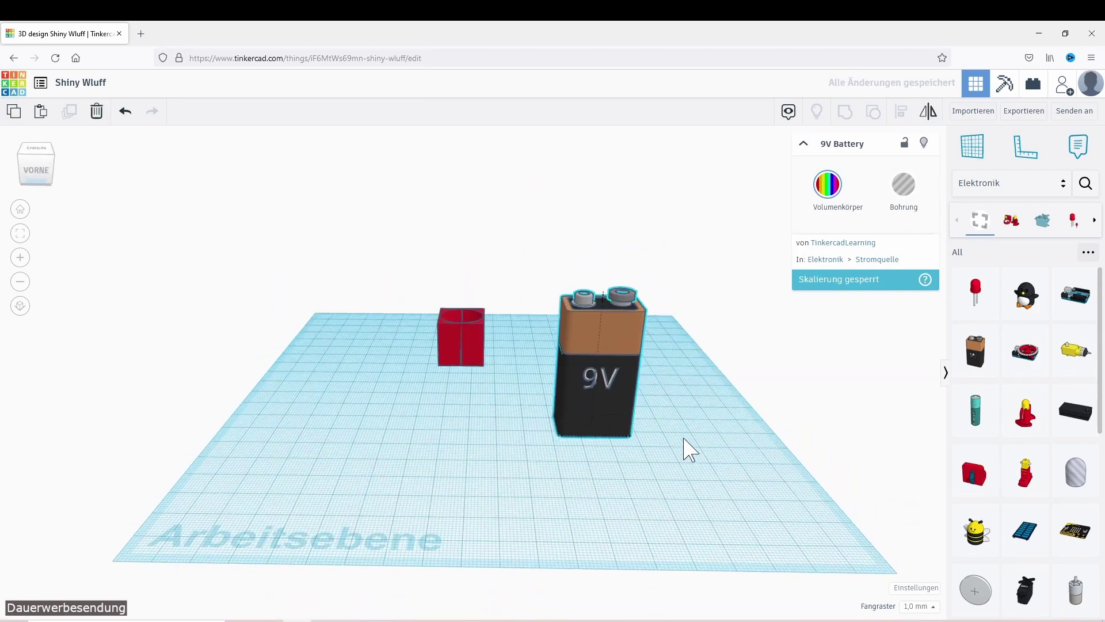
right_click_drag(661, 493, 610, 331)
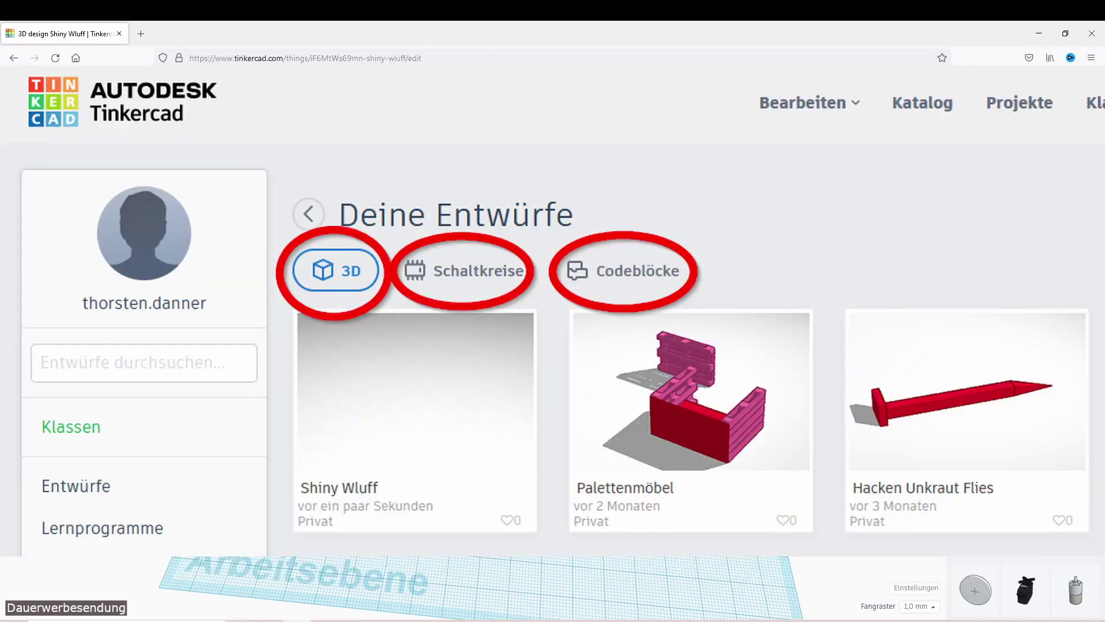
scroll(1029, 599, "down", 5)
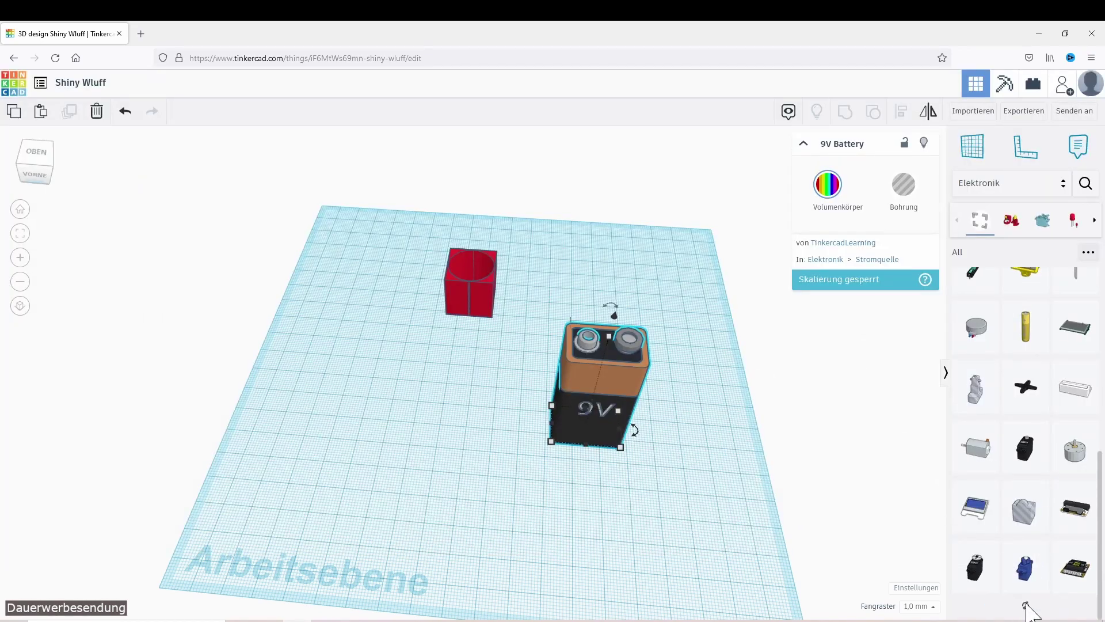
Step: Load three more batches of Elektronik parts and orbit the view around the battery and box
scroll(1052, 568, "down", 5)
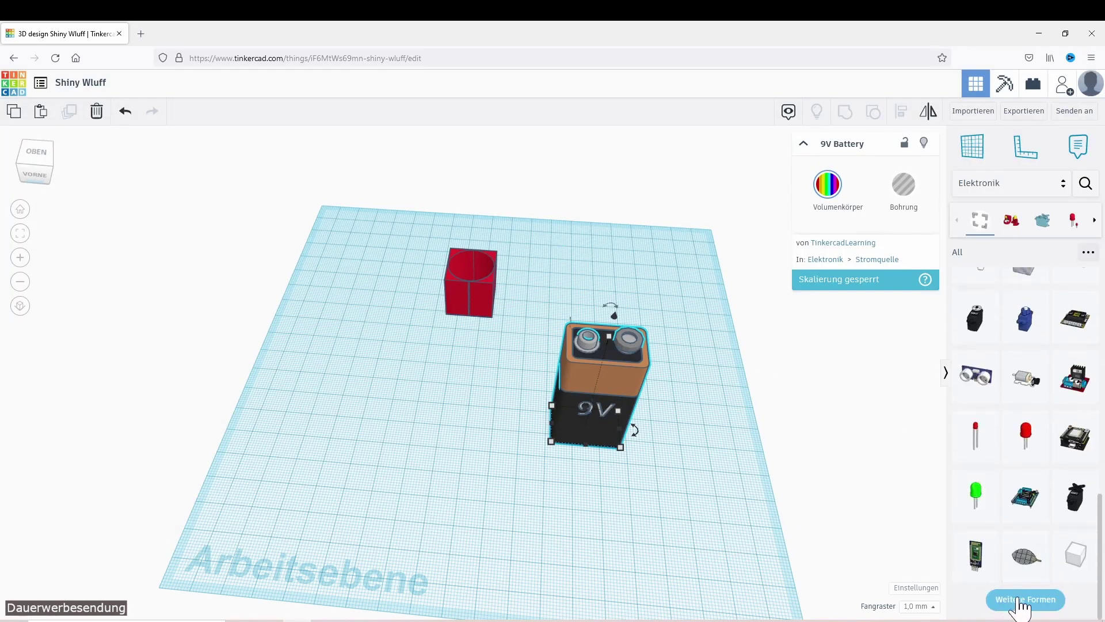
scroll(1045, 527, "down", 5)
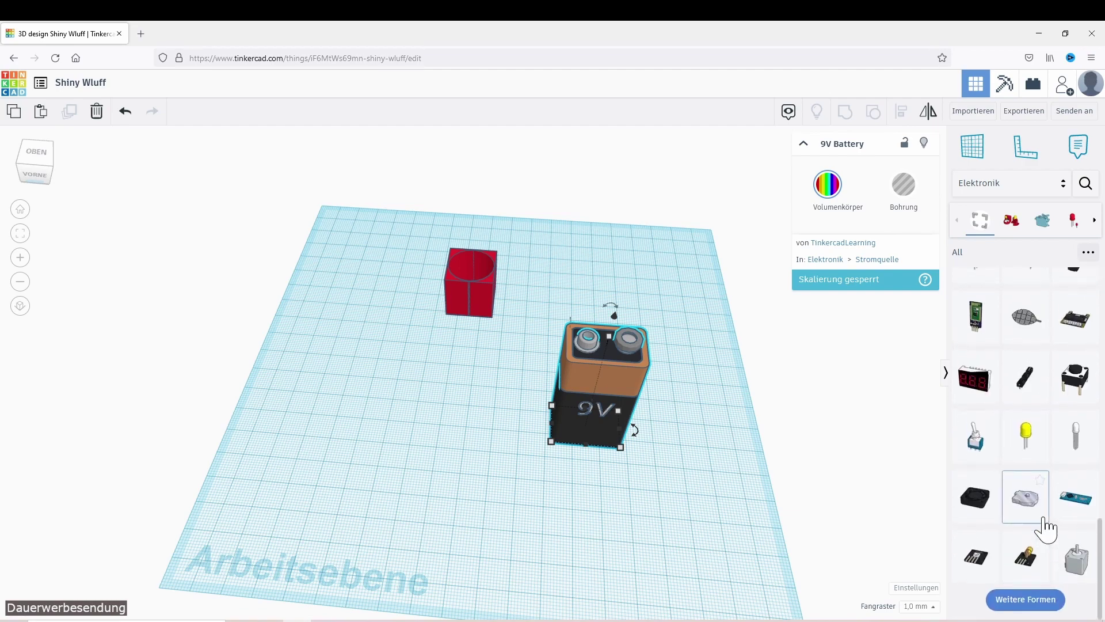
left_click(1029, 590)
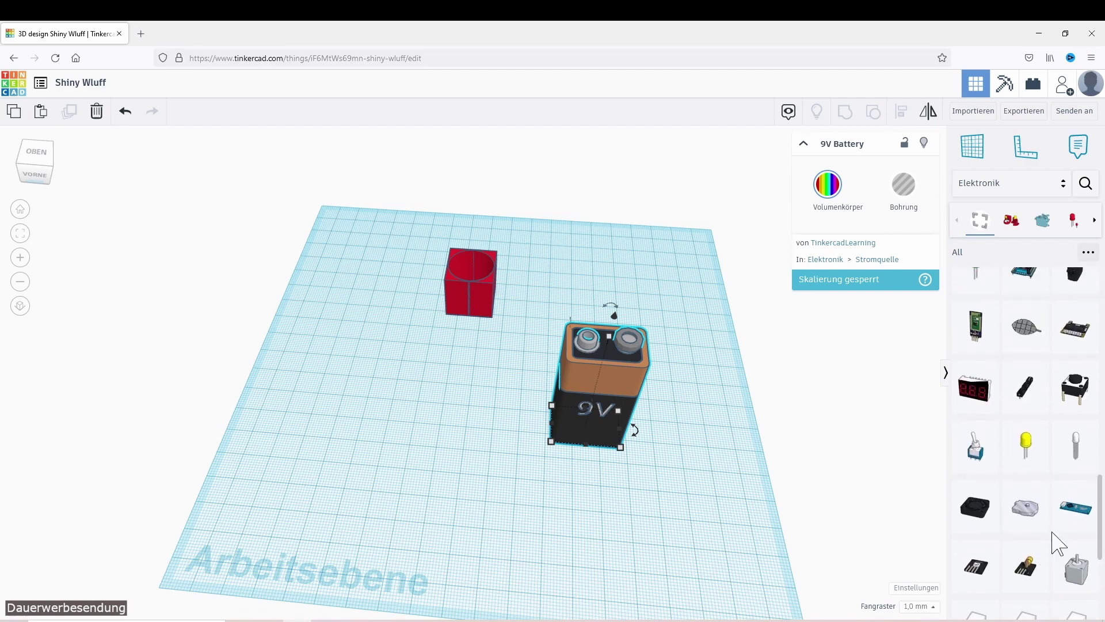
scroll(1052, 547, "down", 5)
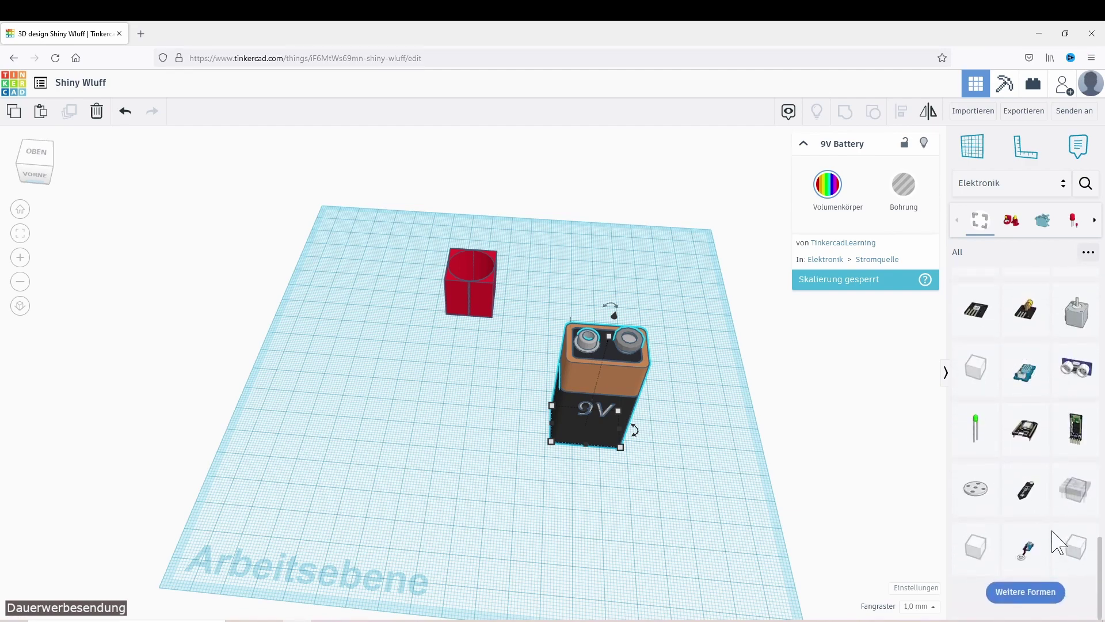
left_click(1036, 596)
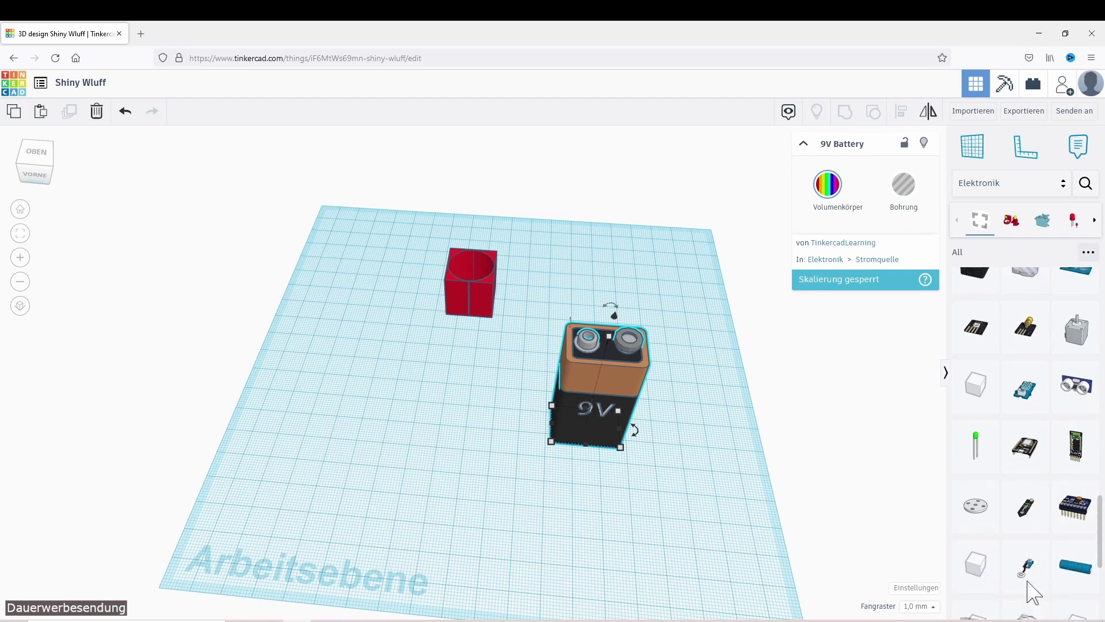
scroll(1036, 518, "down", 1)
scroll(1036, 518, "down", 3)
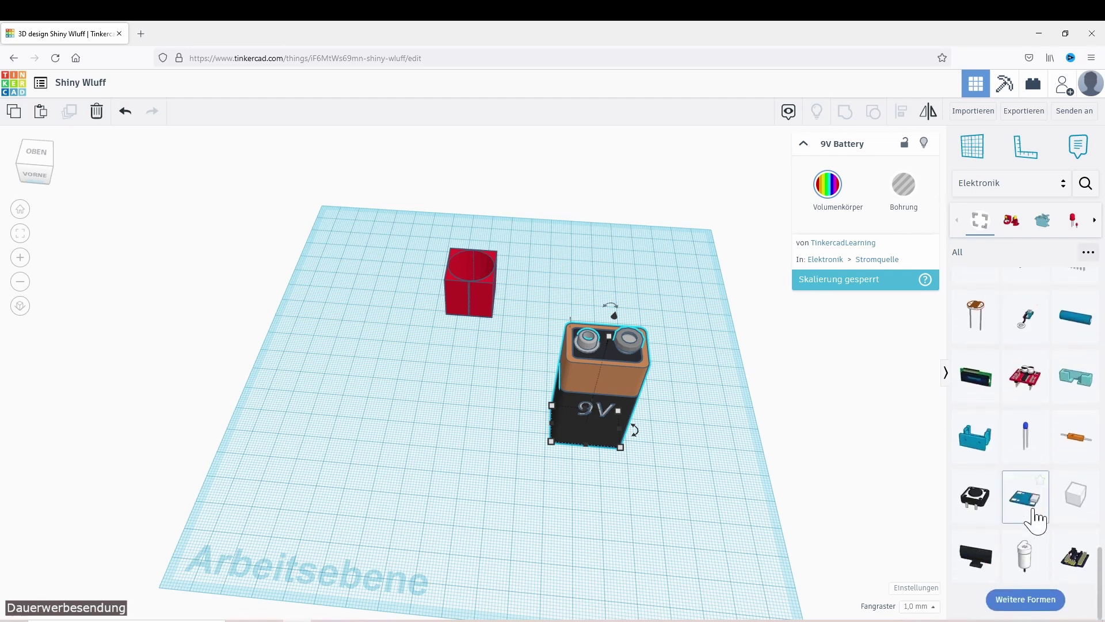
left_click(1026, 599)
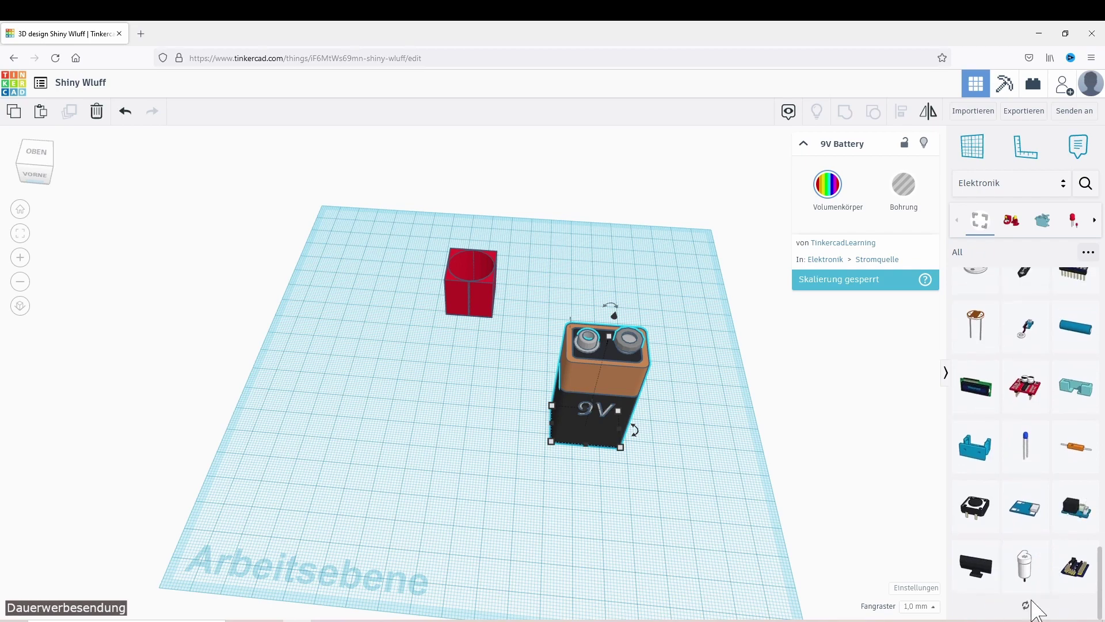
scroll(1047, 544, "down", 2)
scroll(1047, 547, "down", 2)
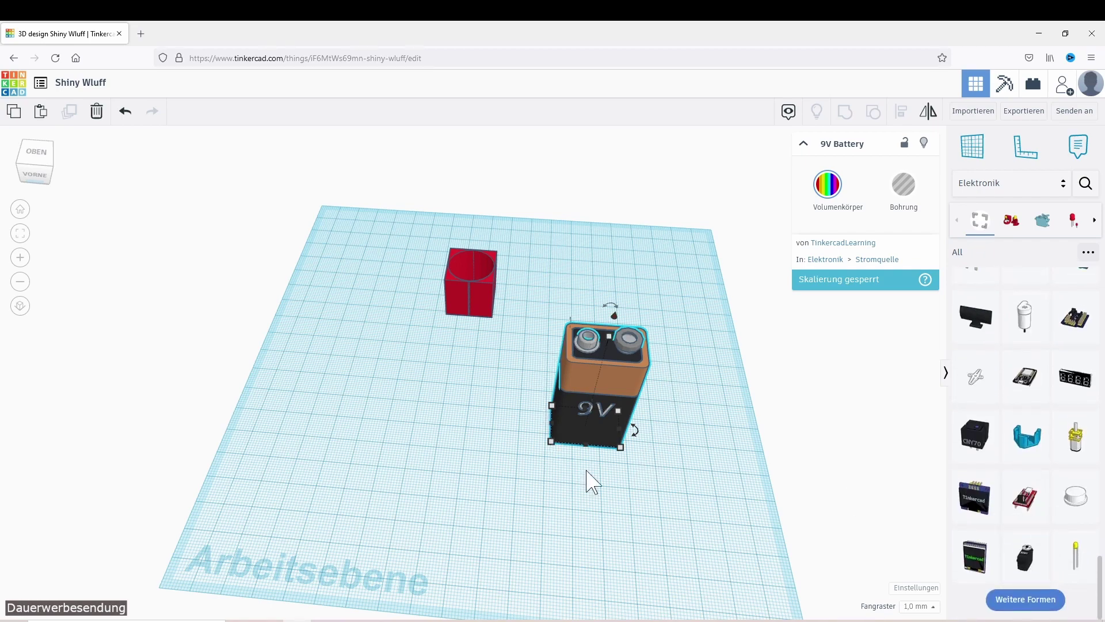
mouse_move(662, 551)
right_mouse_down()
mouse_move(708, 520)
mouse_move(572, 259)
right_mouse_up()
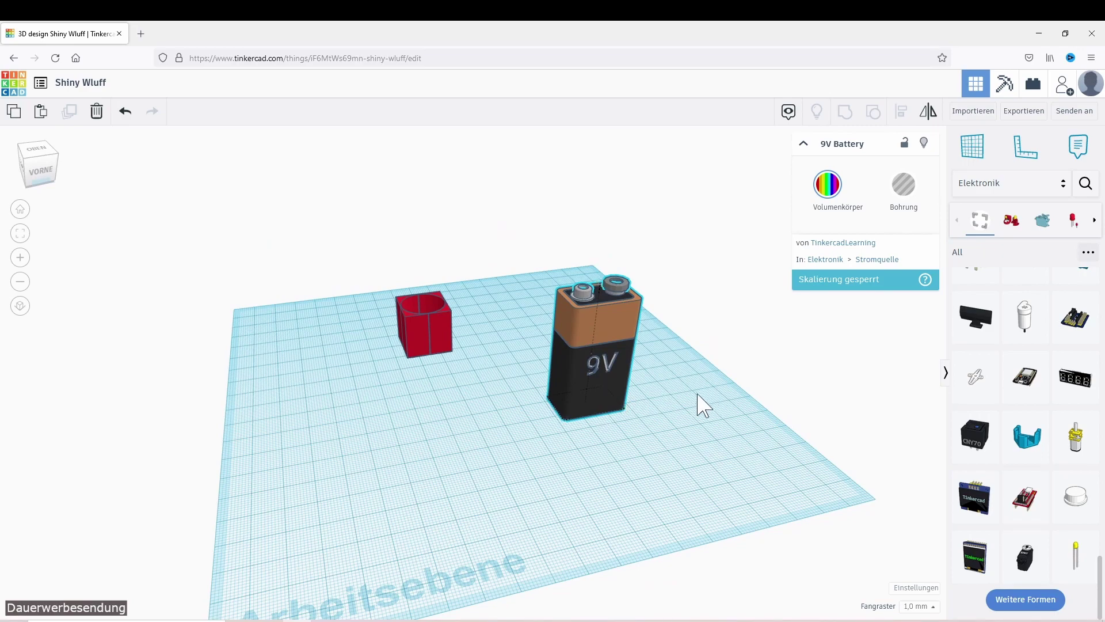
mouse_move(698, 402)
right_mouse_down()
mouse_move(663, 427)
mouse_move(521, 412)
mouse_move(661, 471)
mouse_move(703, 451)
mouse_move(856, 469)
mouse_move(846, 454)
mouse_move(695, 407)
mouse_move(720, 451)
mouse_move(693, 459)
mouse_move(706, 419)
mouse_move(676, 409)
mouse_move(651, 374)
right_mouse_up()
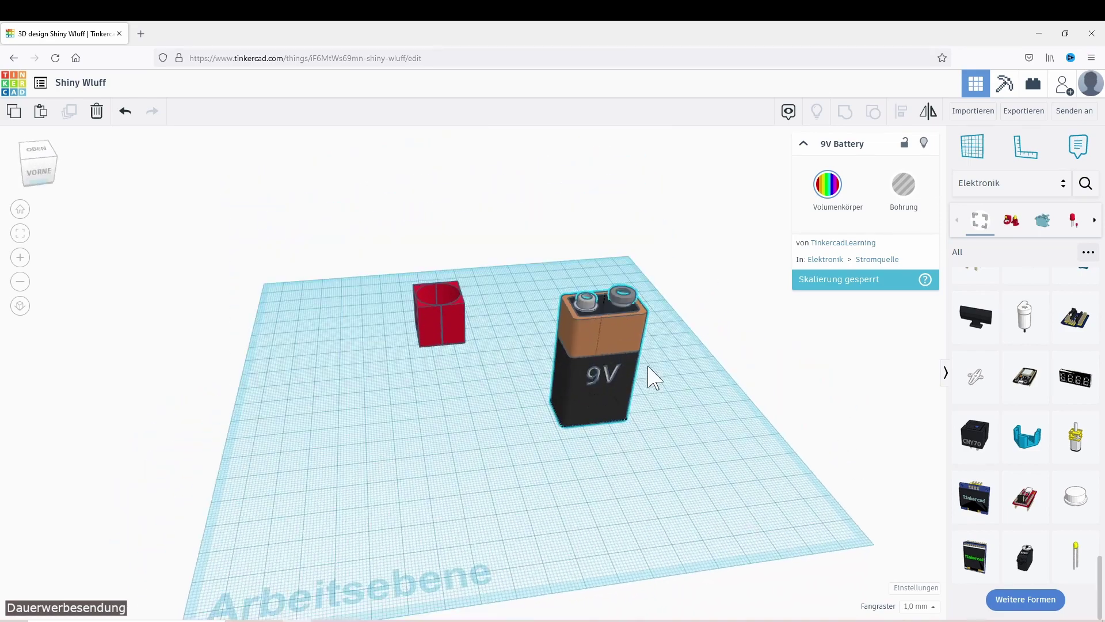
Step: Preview Spaß und Spiele, Alltägliche Objekte and Empfohlene Sammlungen, then select Formen-Generator
left_click(1014, 194)
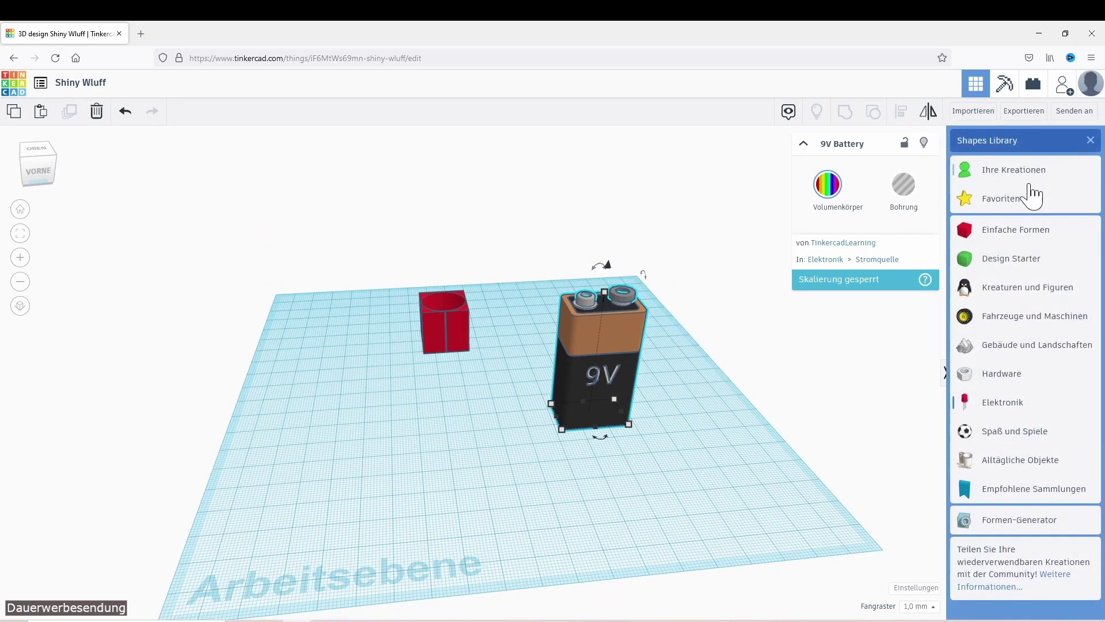
left_click(1015, 442)
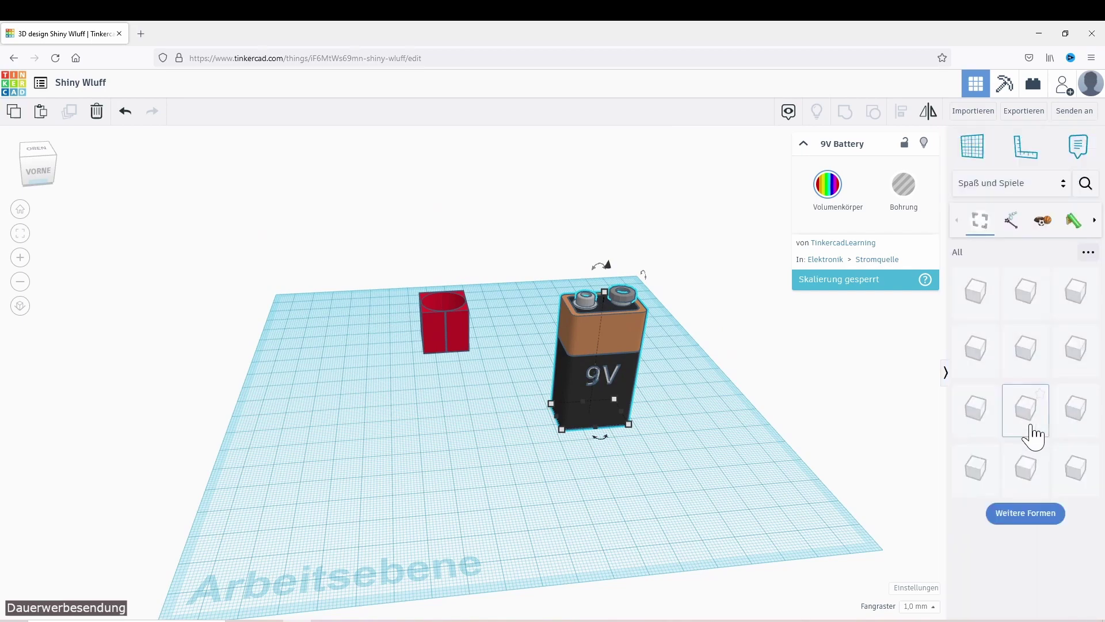
left_click(1006, 194)
left_click(1007, 460)
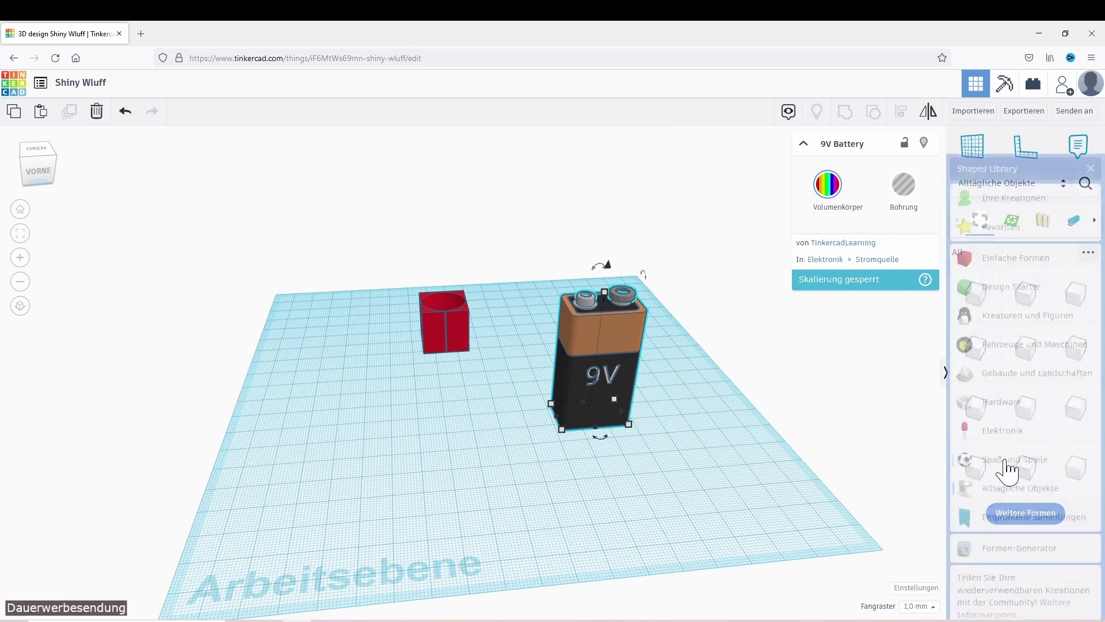
left_click(1011, 199)
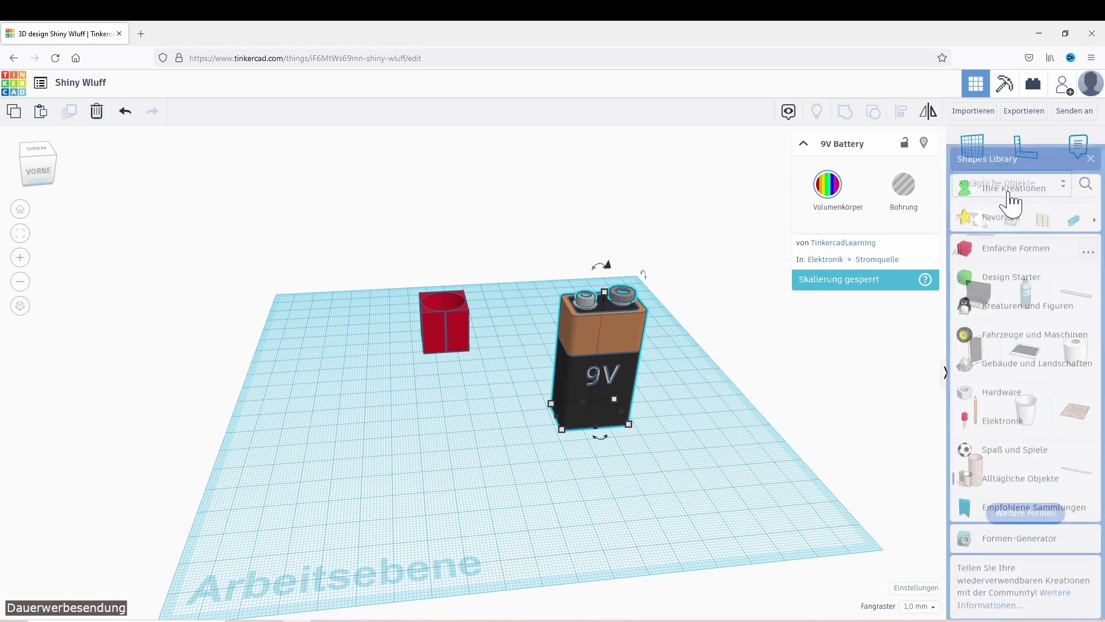
left_click(1004, 495)
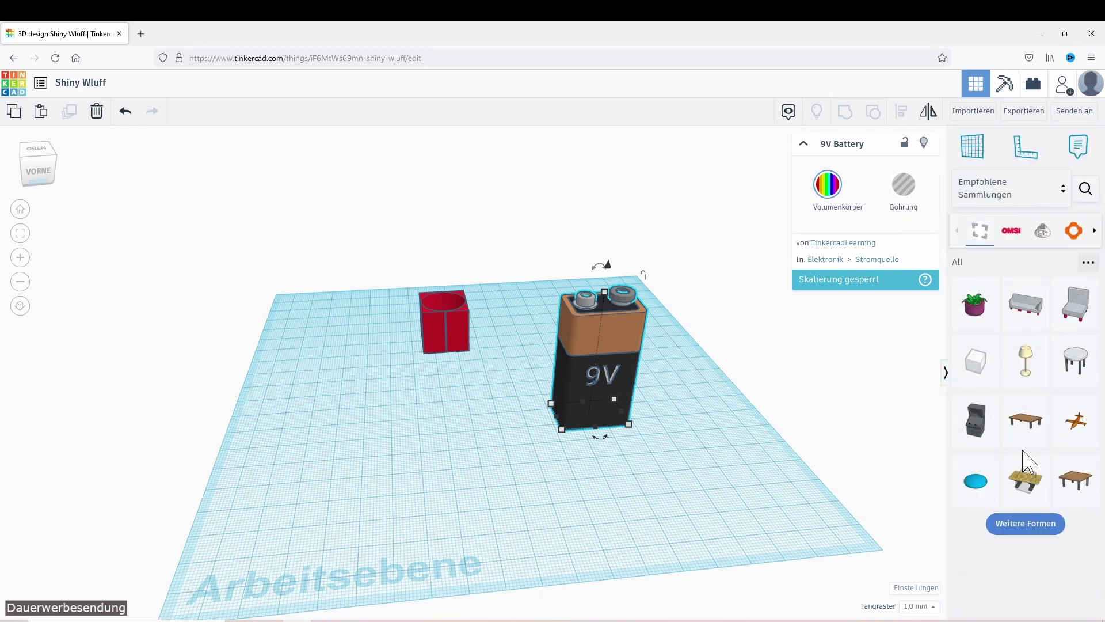
left_click(991, 196)
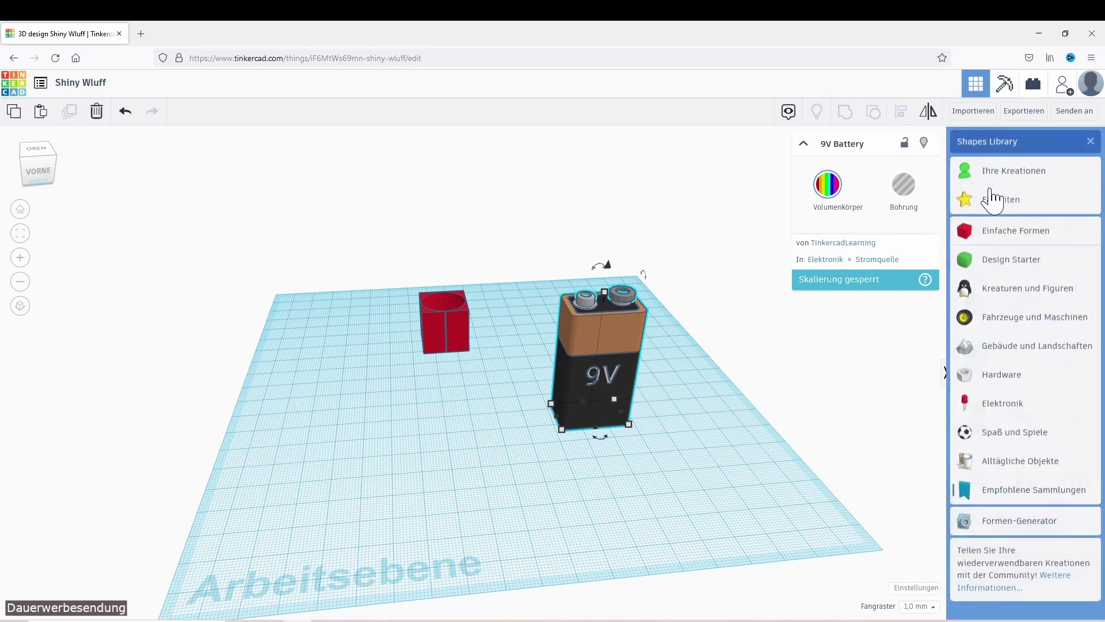
left_click(1004, 525)
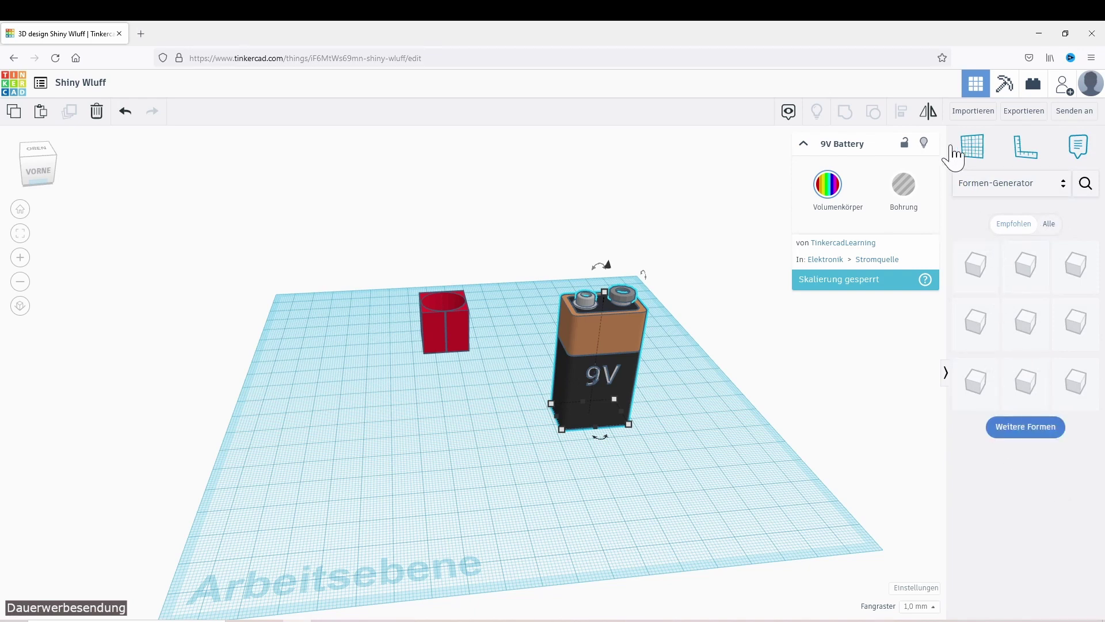
Step: Place a UsefulGear from the full generator shape list, view it from above, then delete it
left_click(1052, 435)
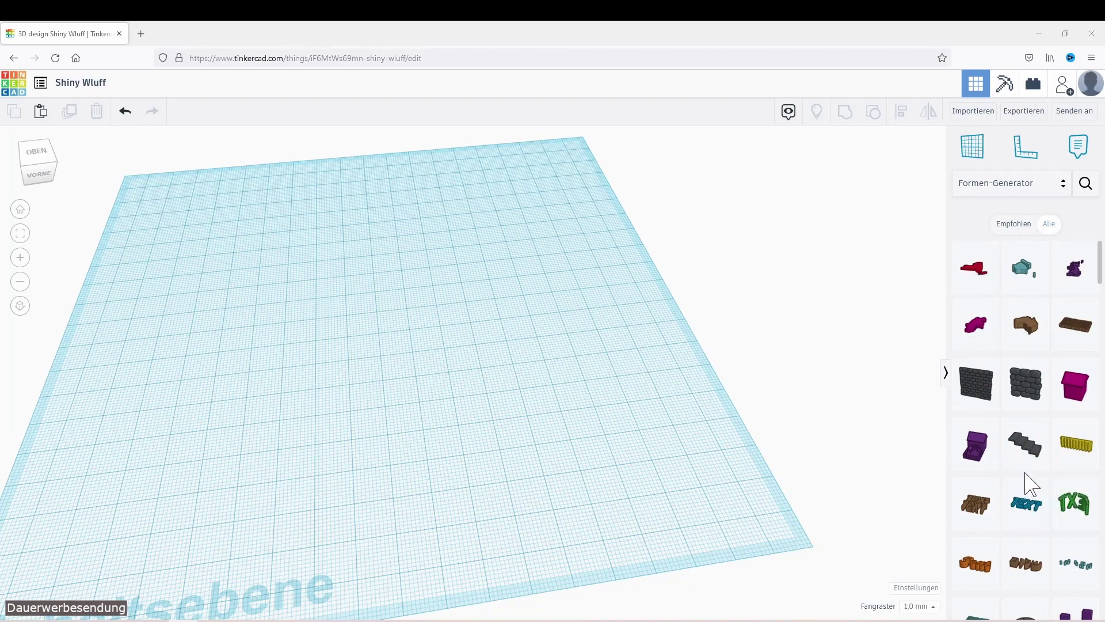
scroll(1030, 483, "down", 2)
scroll(1030, 482, "down", 3)
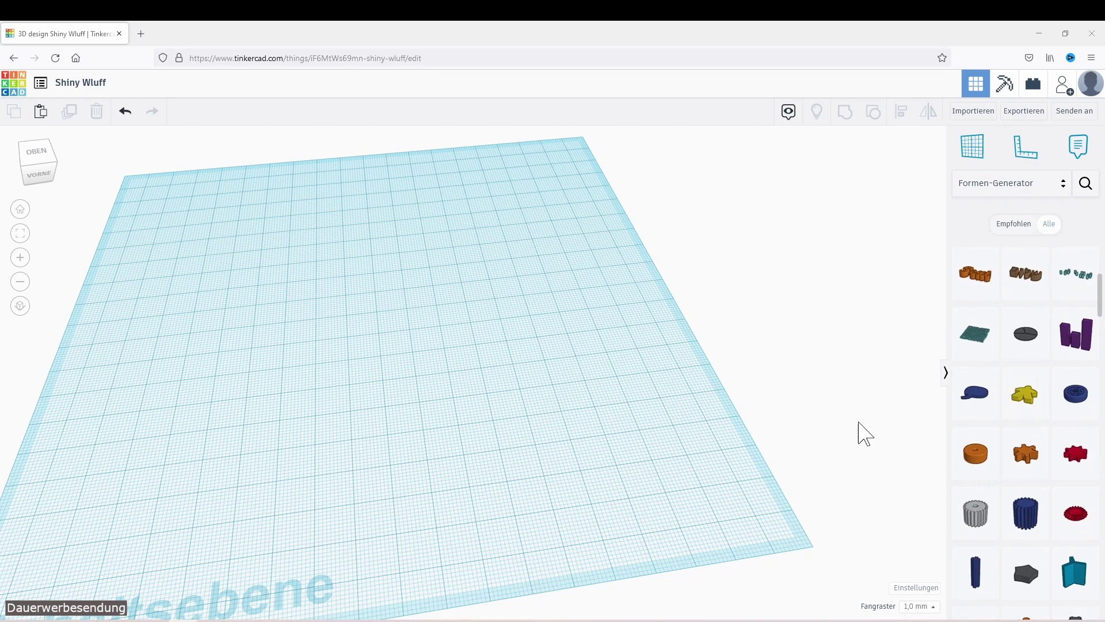
left_click(981, 521)
left_click(489, 365)
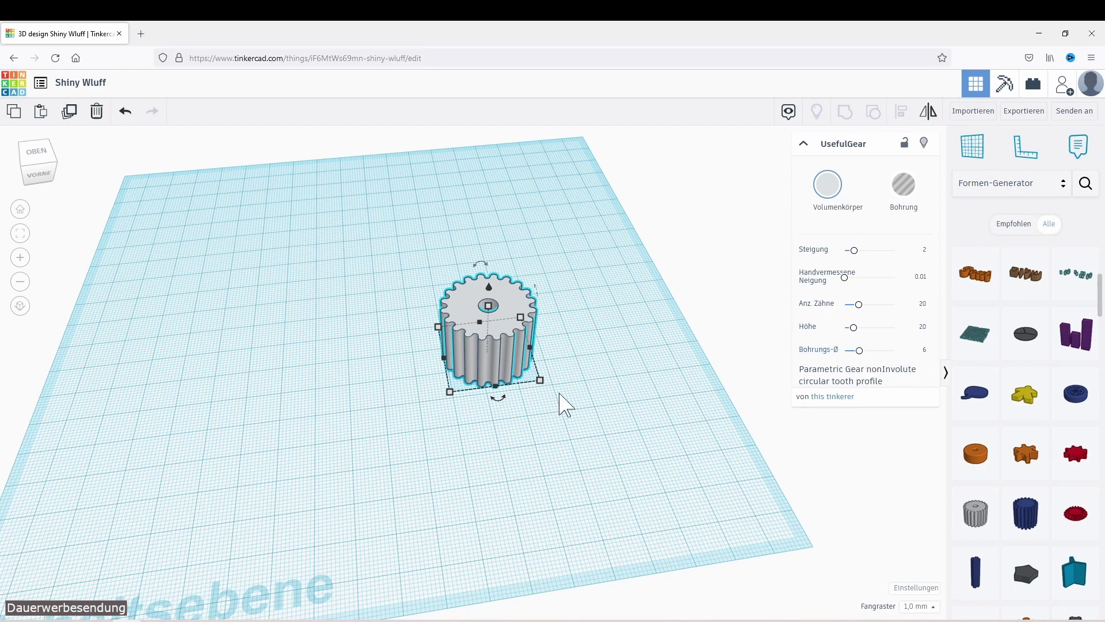
mouse_move(562, 405)
right_mouse_down()
mouse_move(554, 446)
mouse_move(554, 434)
right_mouse_up()
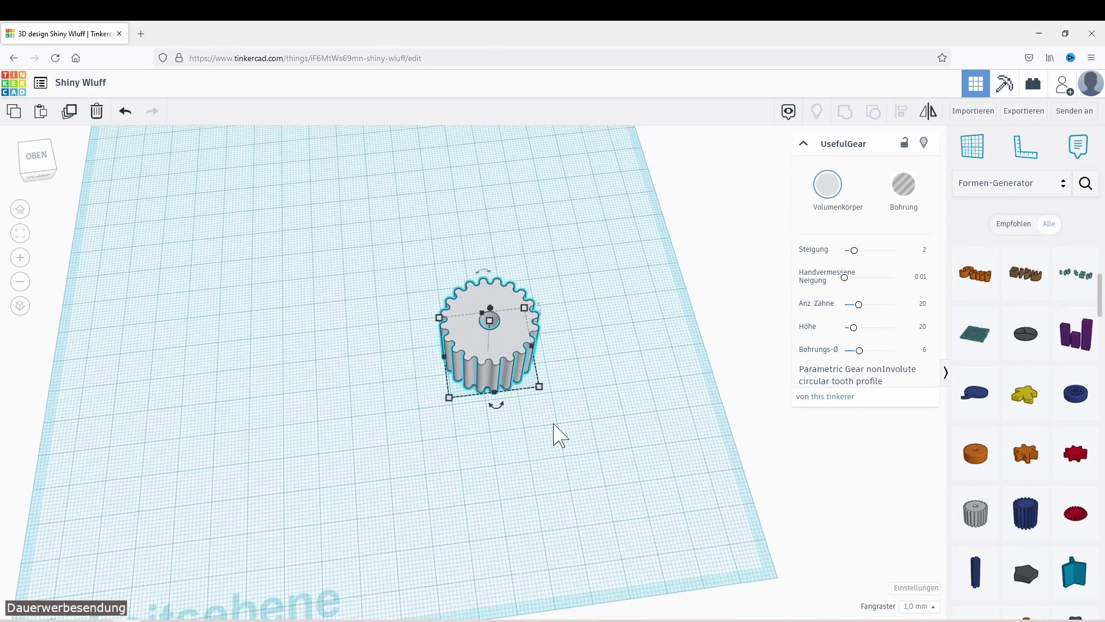
key("Delete")
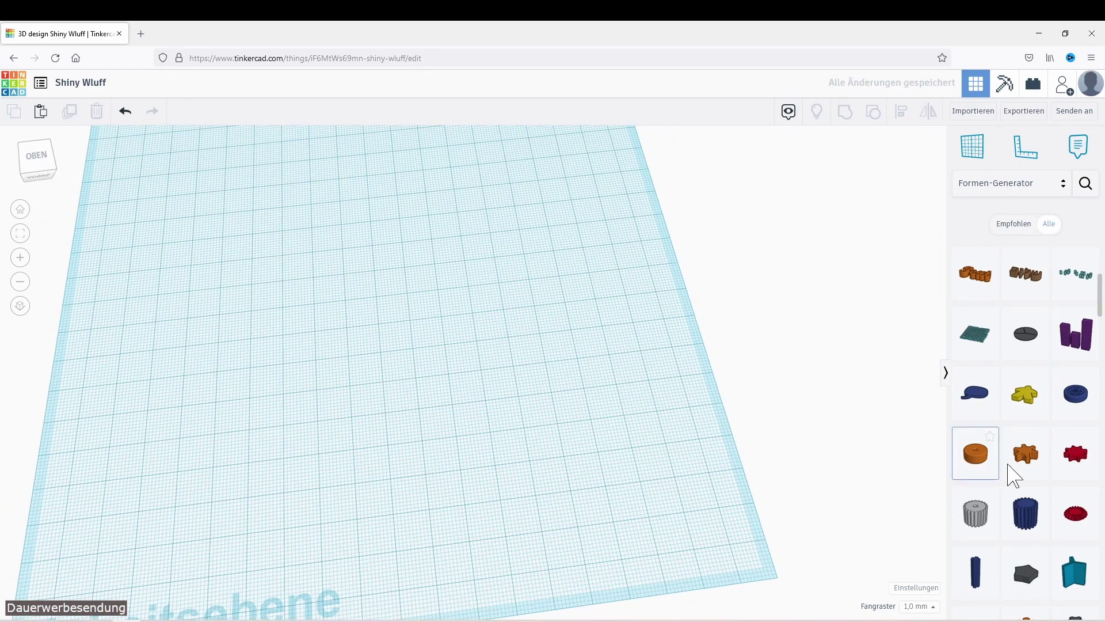
Step: Drop a Gedrehtes Polygon from the Formen-Generator onto the workplane
scroll(1008, 479, "down", 3)
scroll(1009, 478, "down", 2)
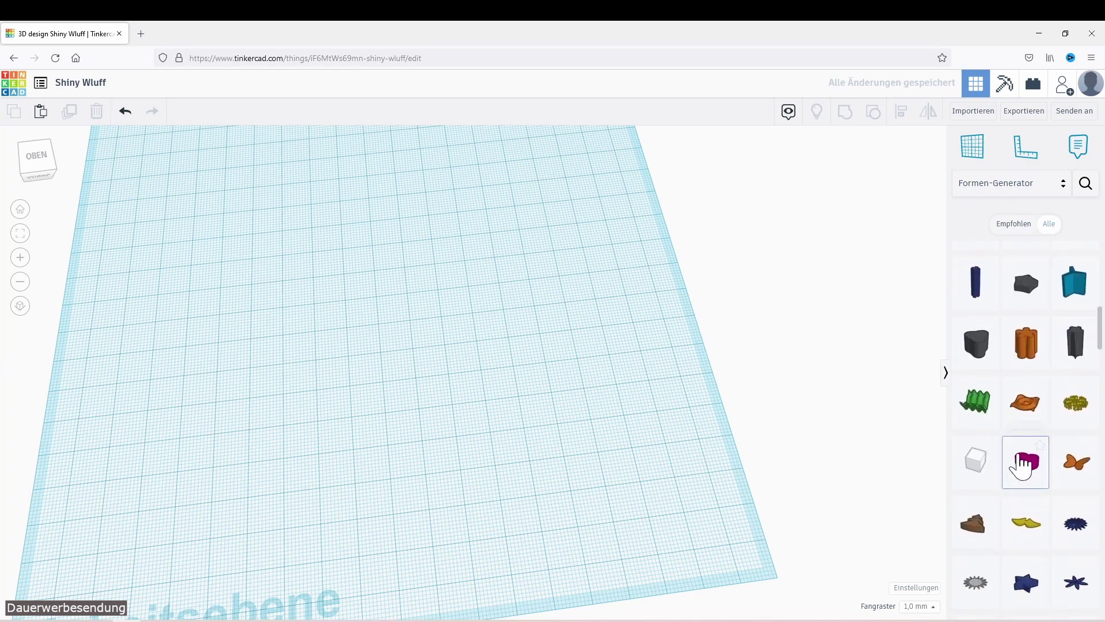
scroll(1022, 477, "down", 2)
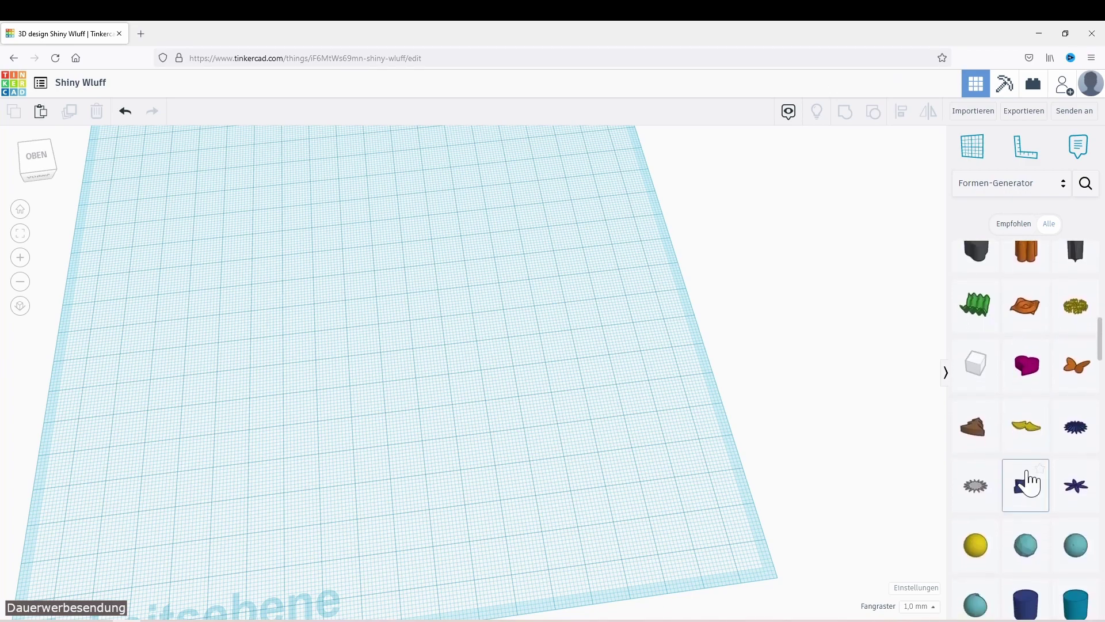
scroll(1028, 479, "down", 3)
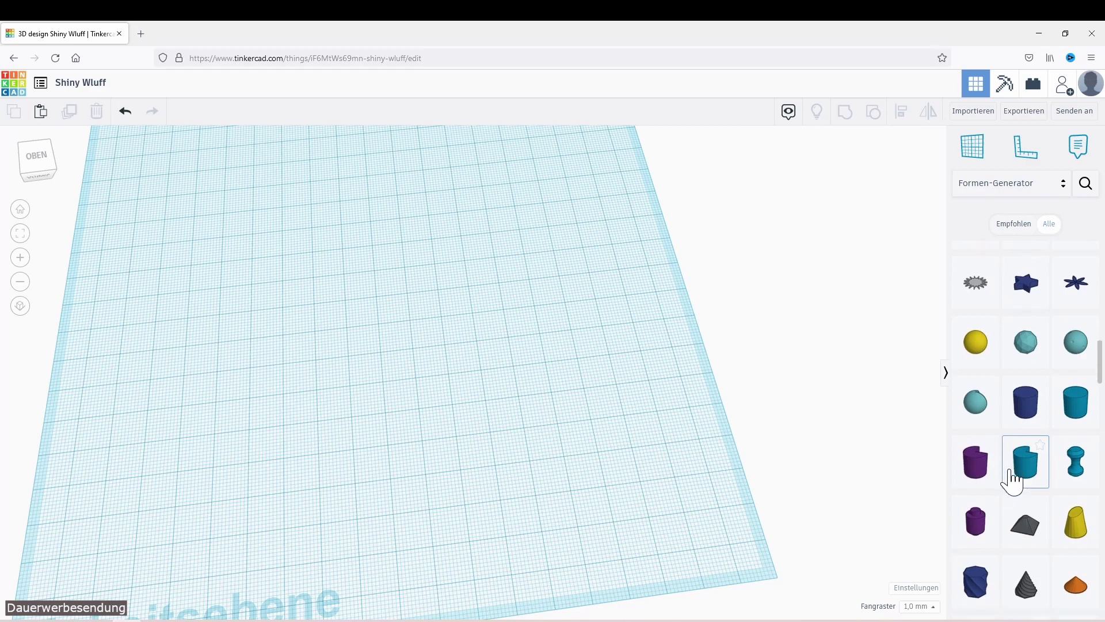
scroll(1004, 481, "down", 2)
left_click_drag(978, 498, 584, 423)
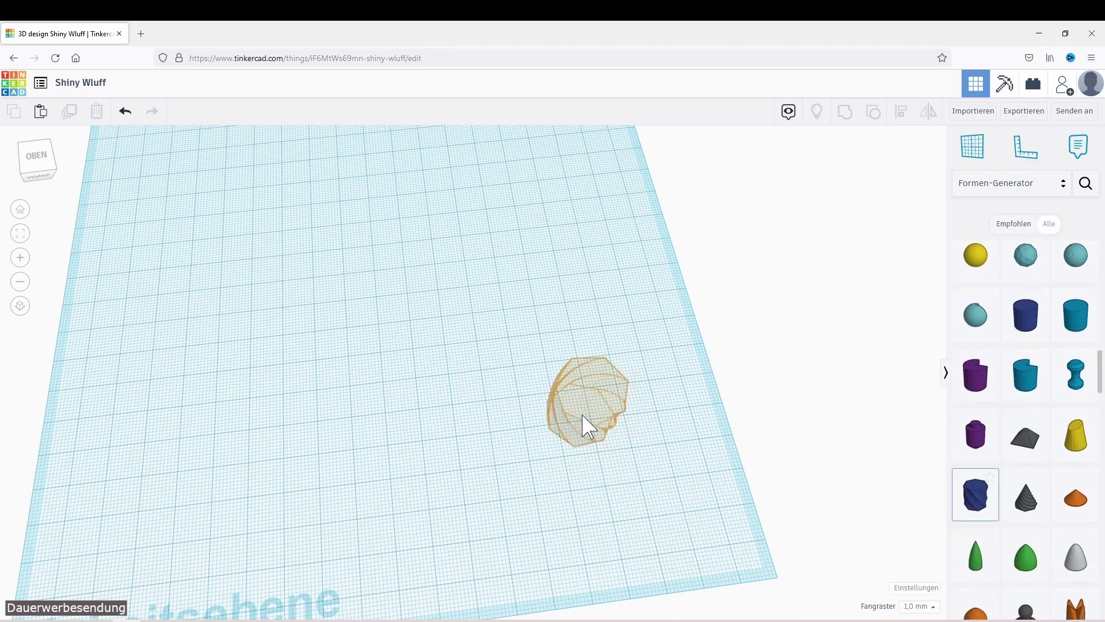
left_click(518, 413)
mouse_move(511, 412)
right_mouse_down()
mouse_move(536, 349)
mouse_move(480, 329)
right_mouse_up()
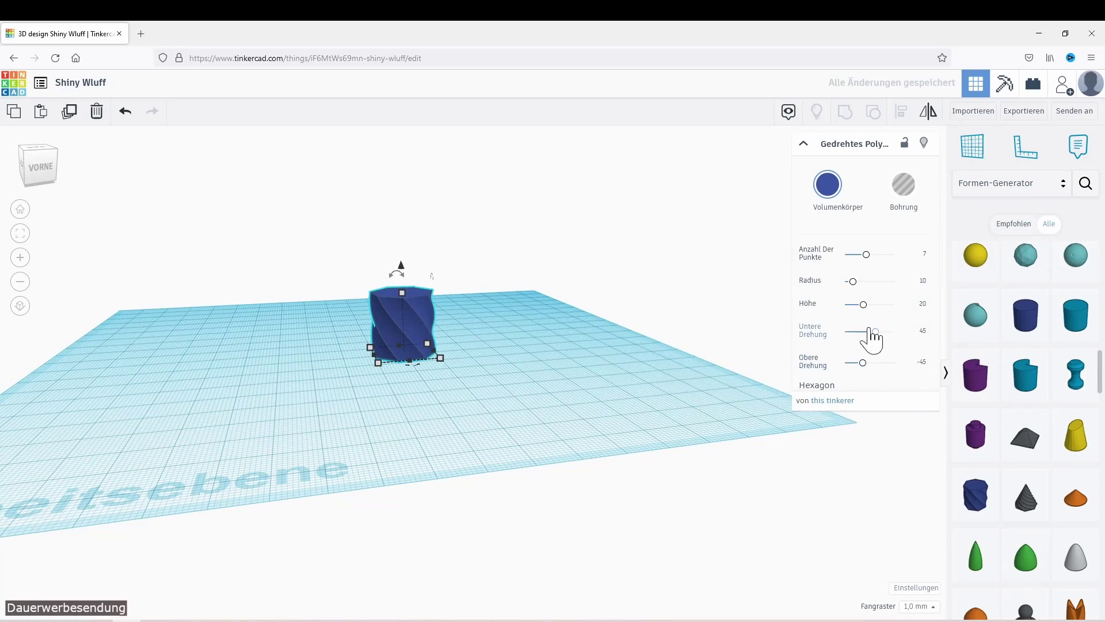
Step: Reshape the polygon: 9 points, radius 21.557, height 31.132, bottom twist 180, top twist -17
left_click_drag(863, 304, 878, 254)
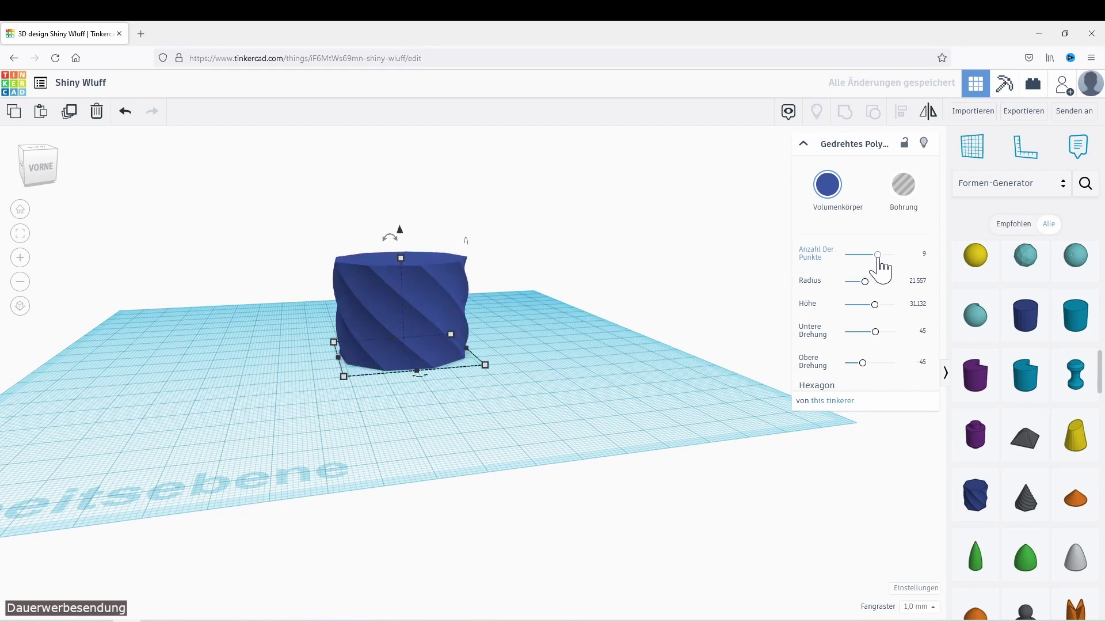
mouse_move(876, 332)
left_mouse_down()
mouse_move(896, 332)
mouse_move(857, 363)
mouse_move(883, 364)
left_mouse_up()
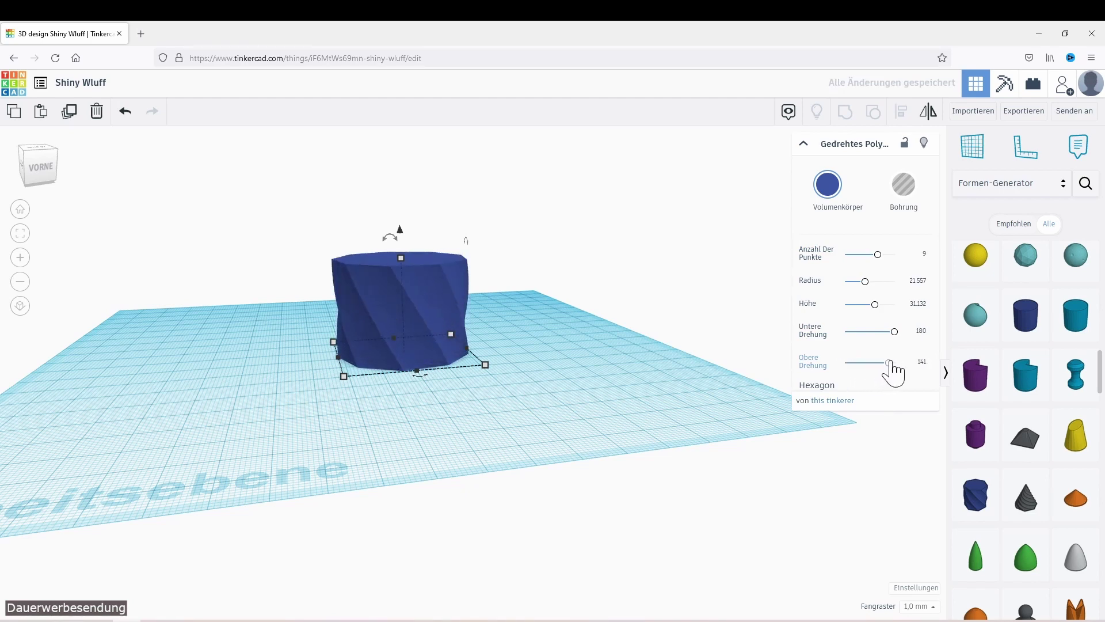
left_click(875, 362)
left_click_drag(875, 364, 866, 364)
mouse_move(587, 328)
right_mouse_down()
mouse_move(581, 382)
mouse_move(522, 311)
right_mouse_up()
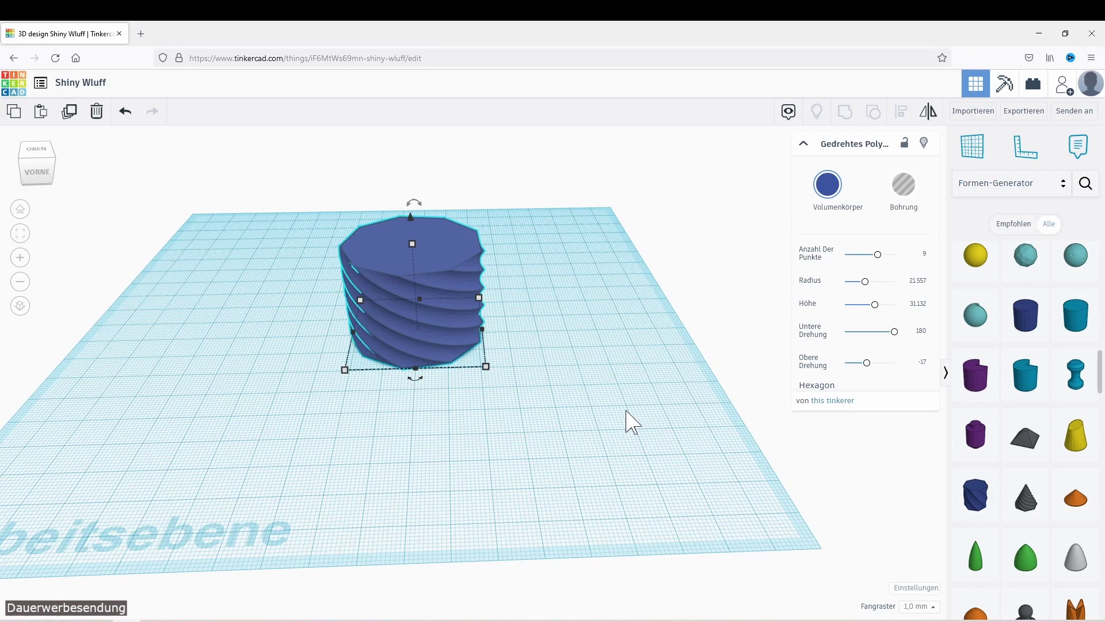
Step: Scroll down through the Formen-Generator shape library
scroll(1061, 493, "down", 5)
scroll(1061, 494, "down", 2)
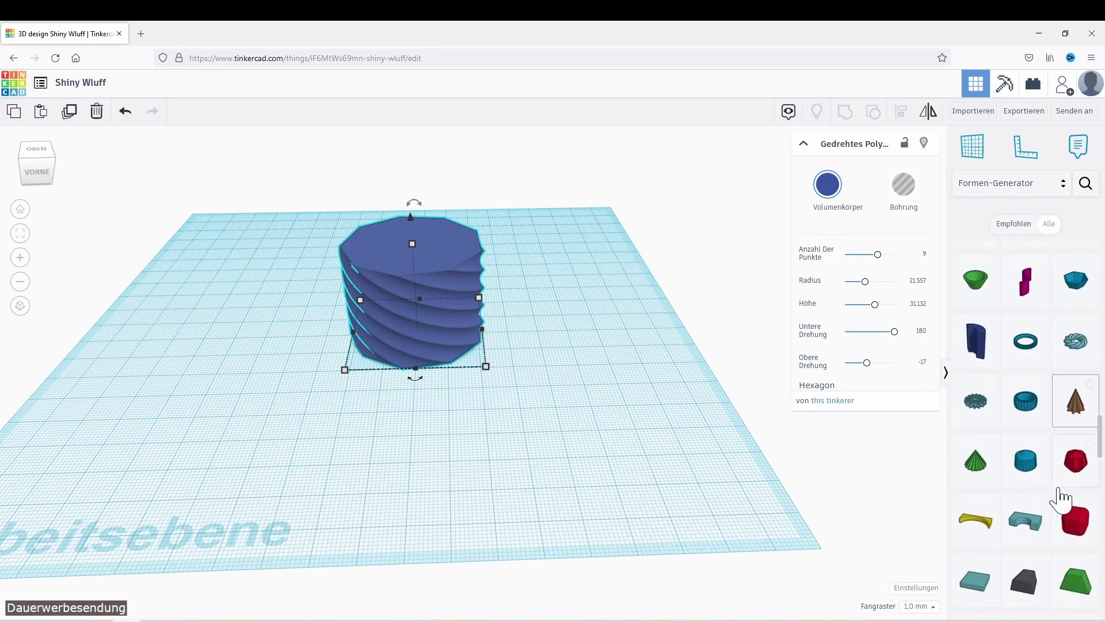
scroll(1061, 493, "down", 2)
scroll(1058, 489, "down", 2)
scroll(1060, 498, "down", 2)
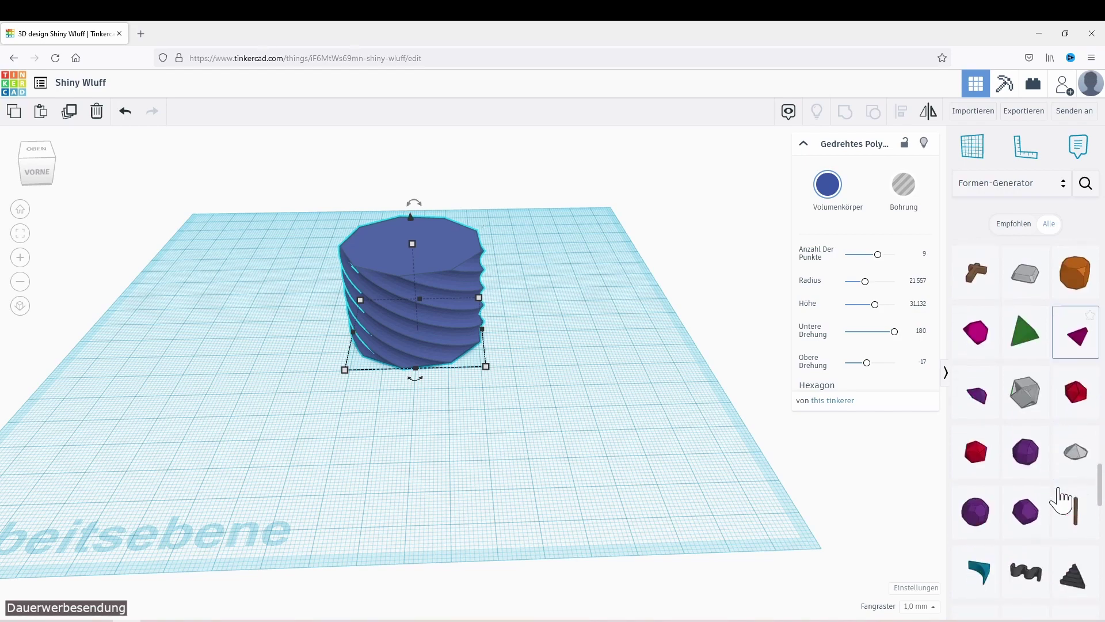
scroll(1061, 504, "down", 1)
scroll(1043, 509, "down", 2)
scroll(1043, 509, "down", 1)
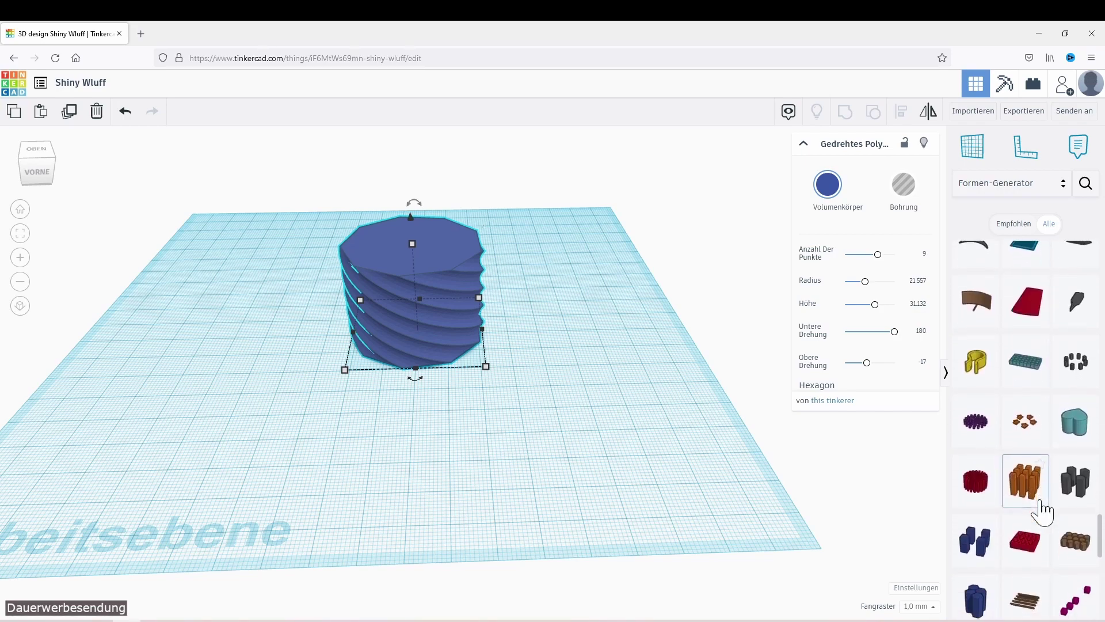
scroll(1043, 502, "down", 2)
scroll(1043, 502, "down", 2)
mouse_move(1024, 385)
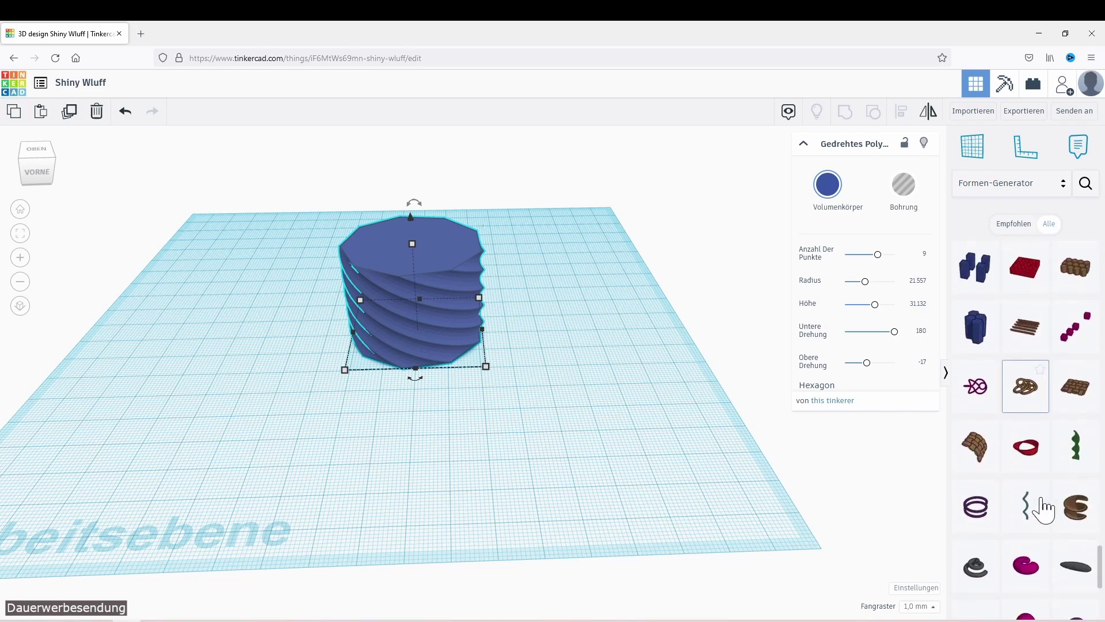
scroll(1042, 502, "down", 1)
scroll(1041, 499, "down", 1)
scroll(1043, 506, "down", 2)
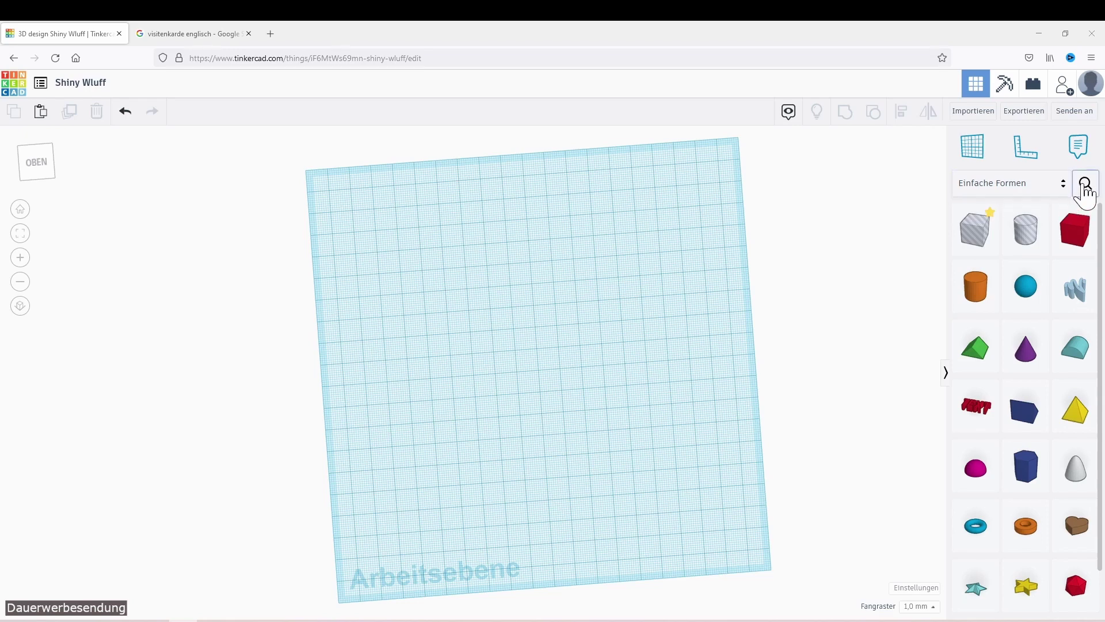
Step: Search the Community shape library for 'raspberry'
left_click(1086, 186)
type("rasp")
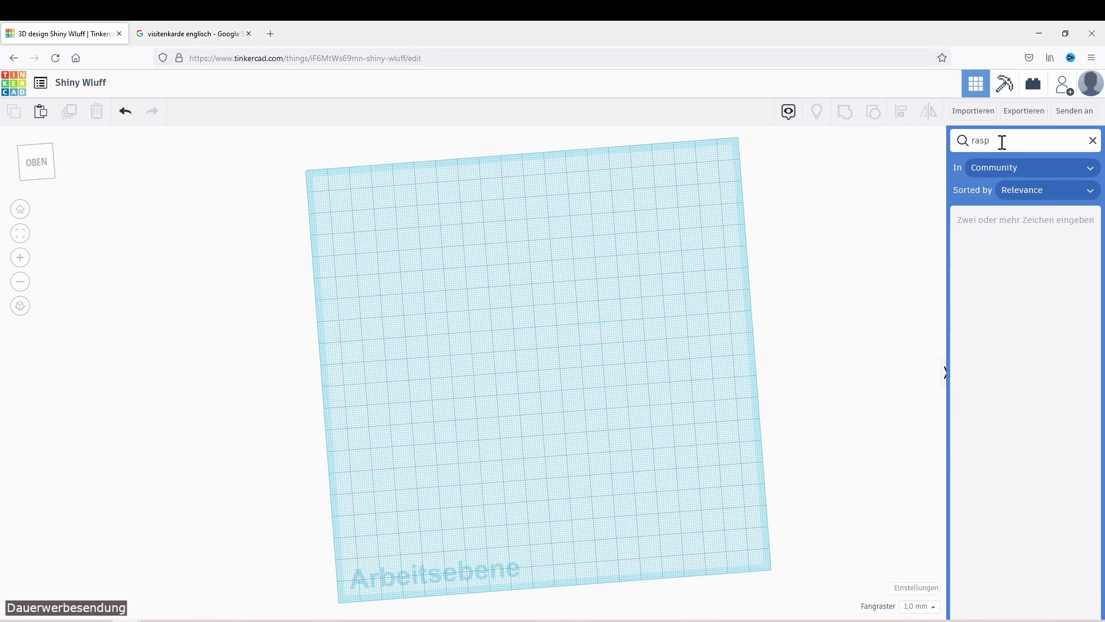
type("berry")
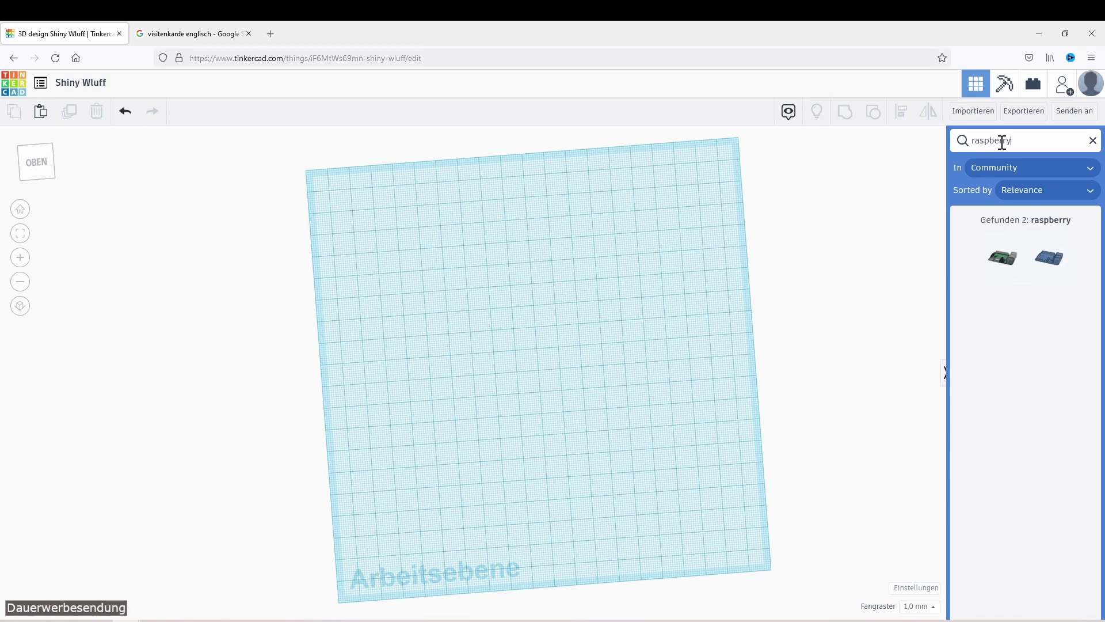
Step: Place the green Raspberry Pi board and, below it, the blue Raspberry Pi 4 on the workplane
left_click(1003, 258)
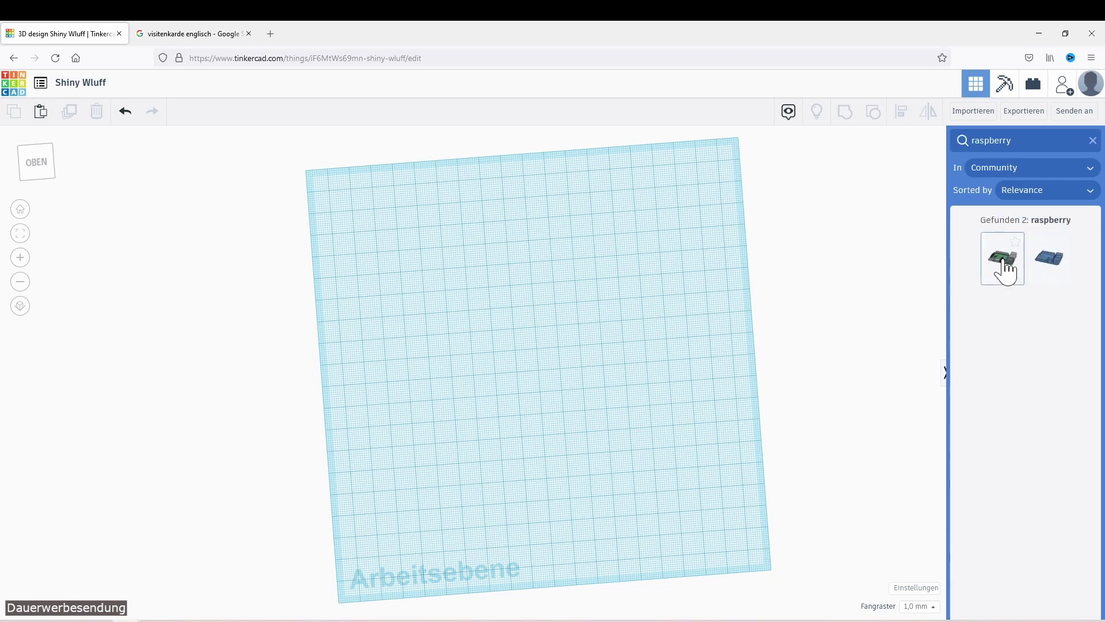
left_click(532, 329)
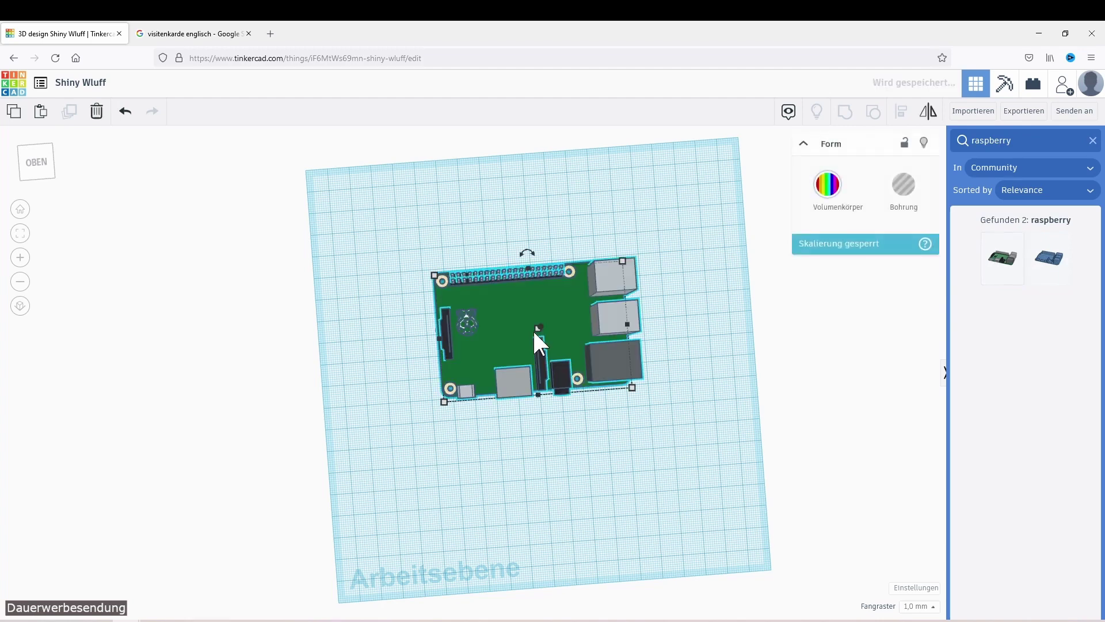
right_click_drag(548, 483, 478, 452)
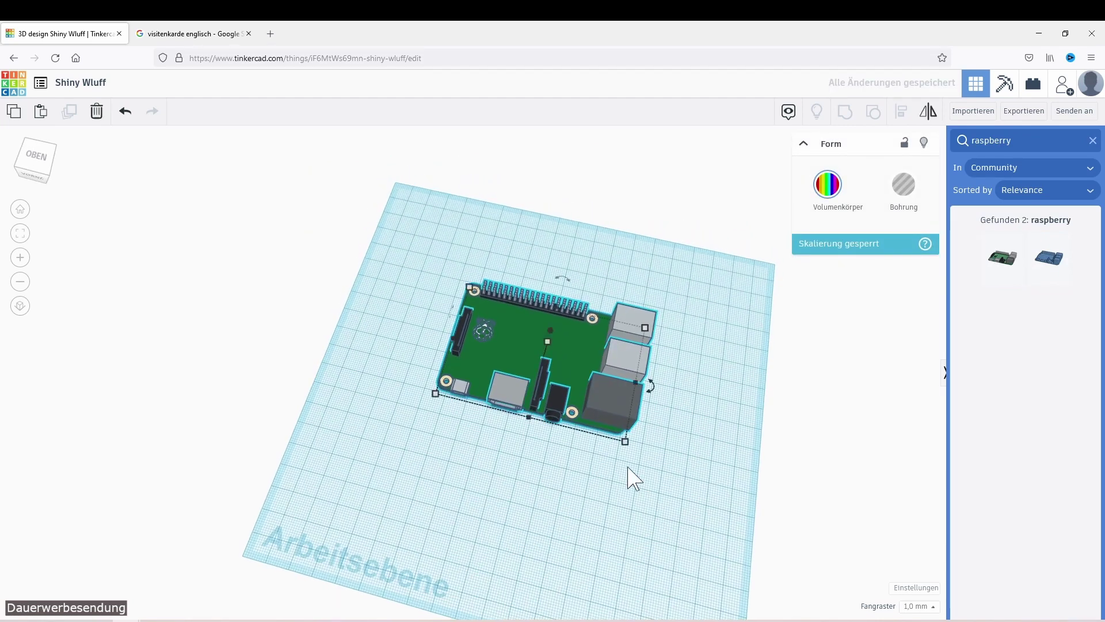
right_click_drag(631, 476, 693, 449)
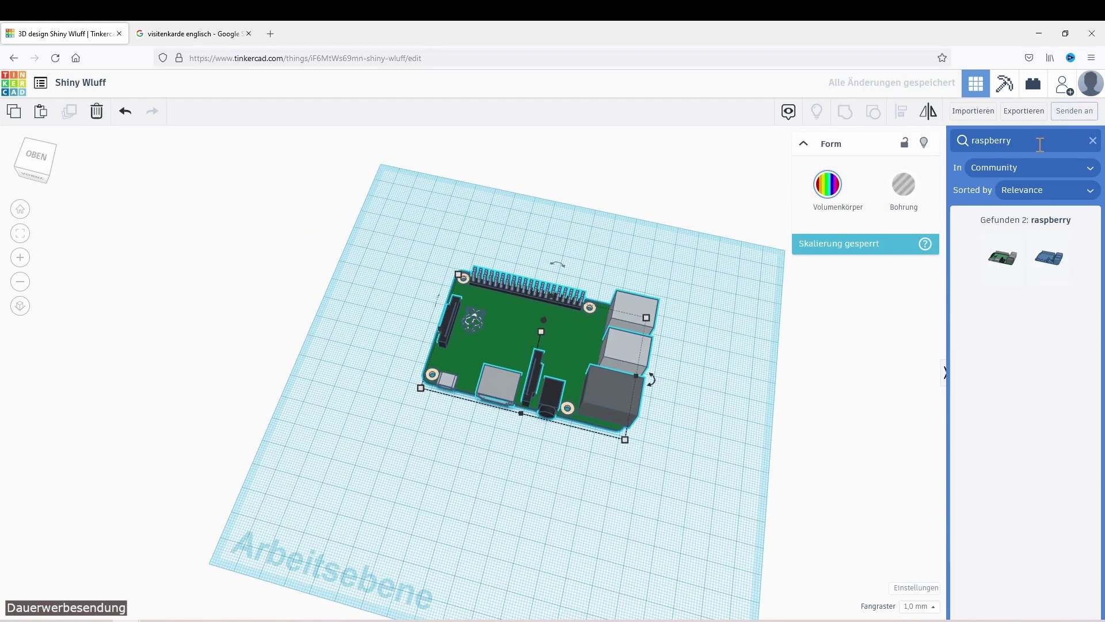
left_click(1049, 265)
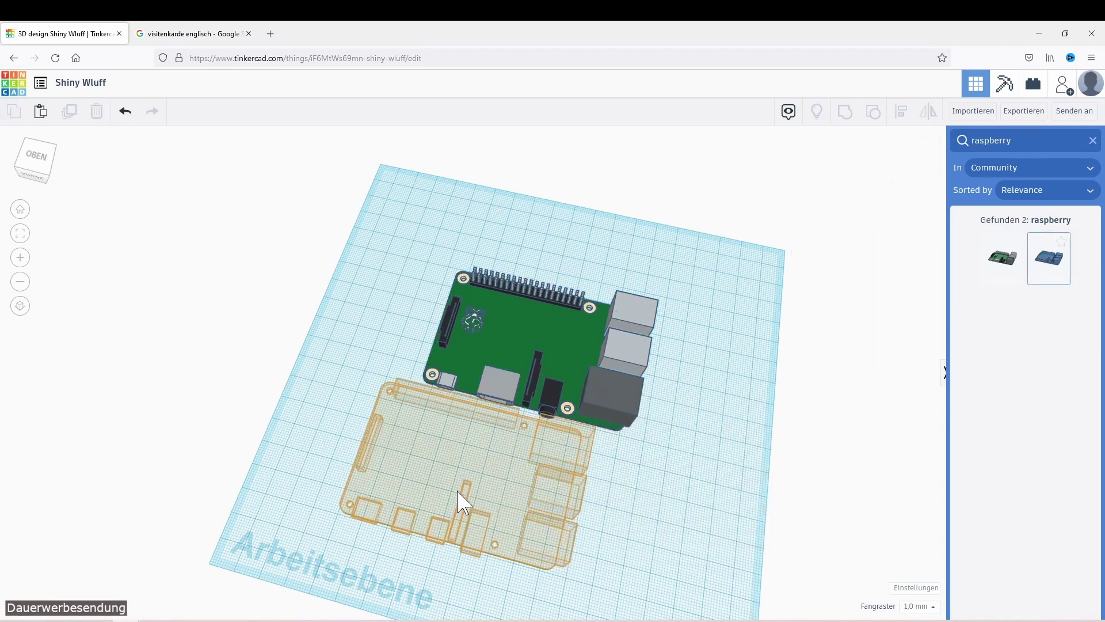
left_click(503, 505)
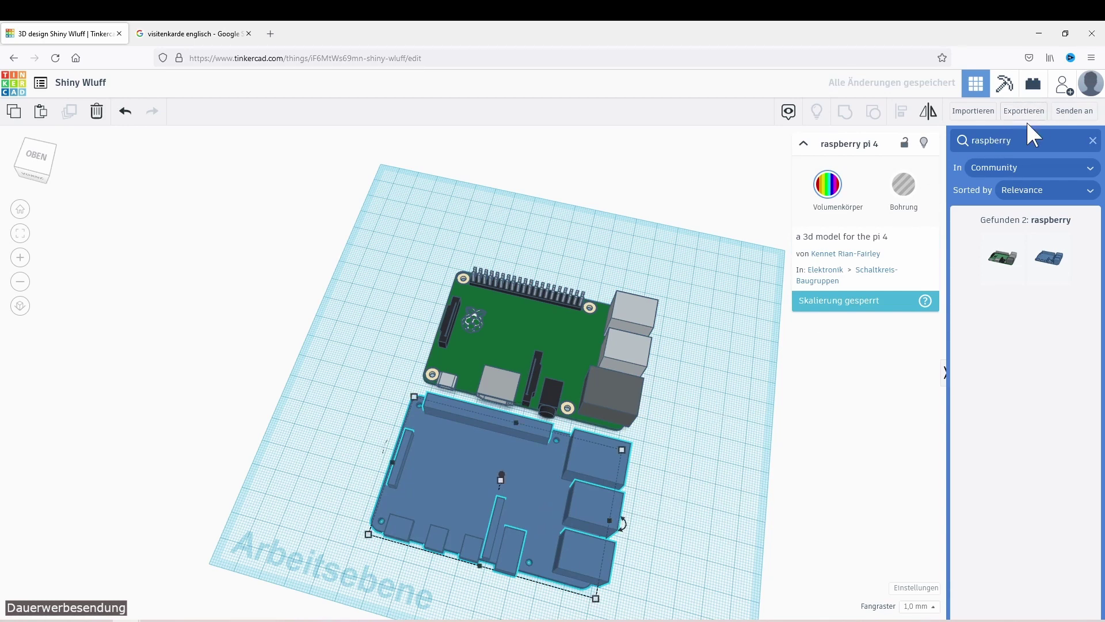
Step: Replace the Community search term with 'esp'
left_click(1036, 145)
key("ctrl+a")
type("es")
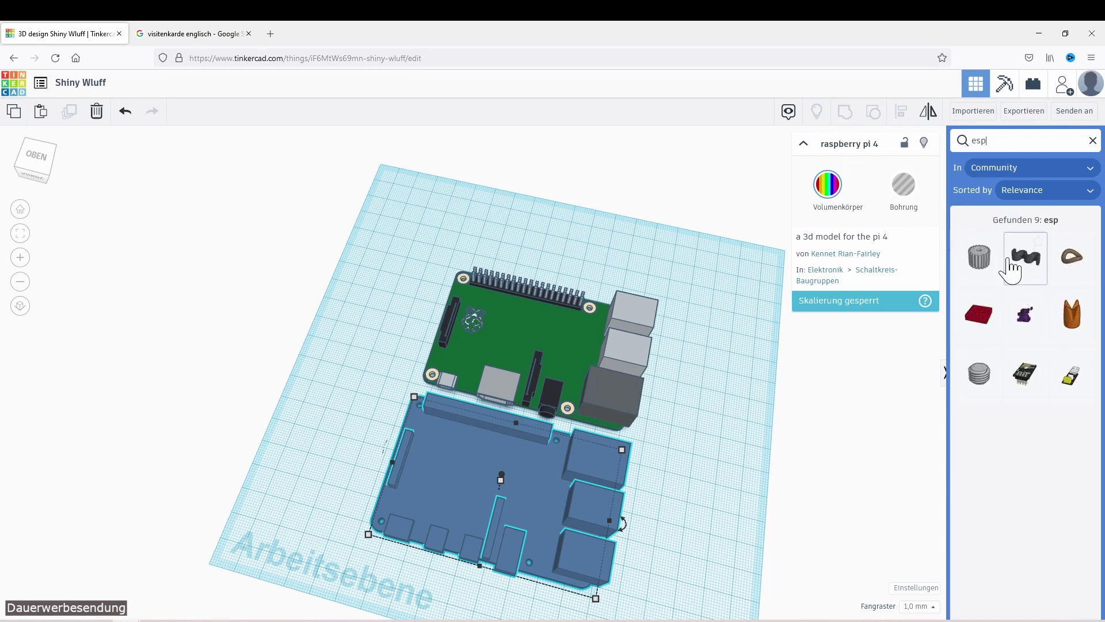
mouse_move(1072, 374)
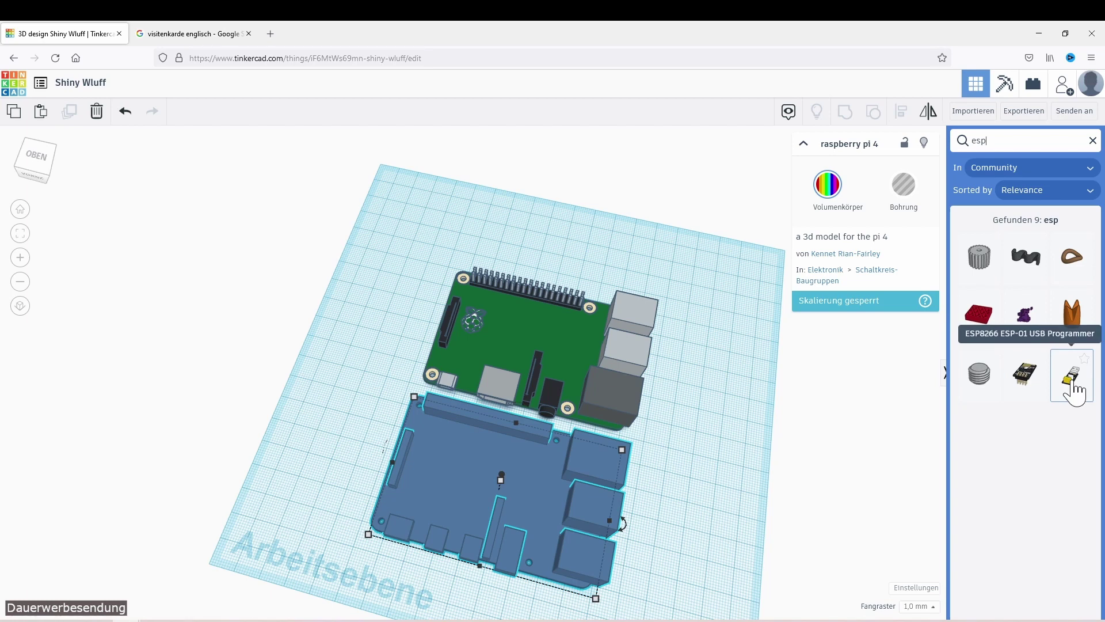
left_click(1074, 393)
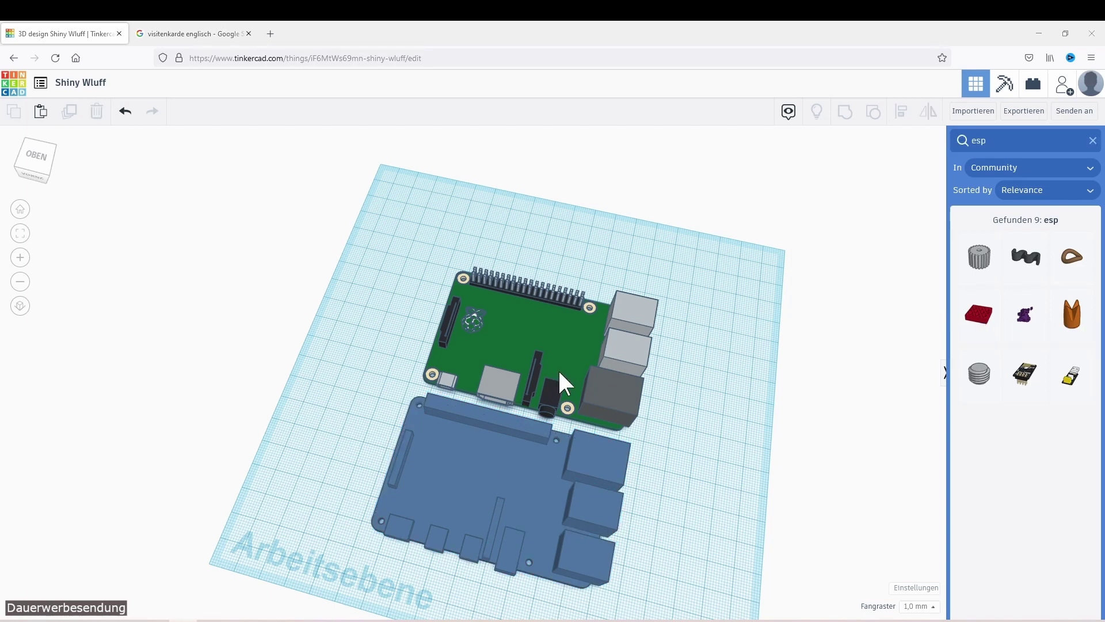
left_click(559, 372)
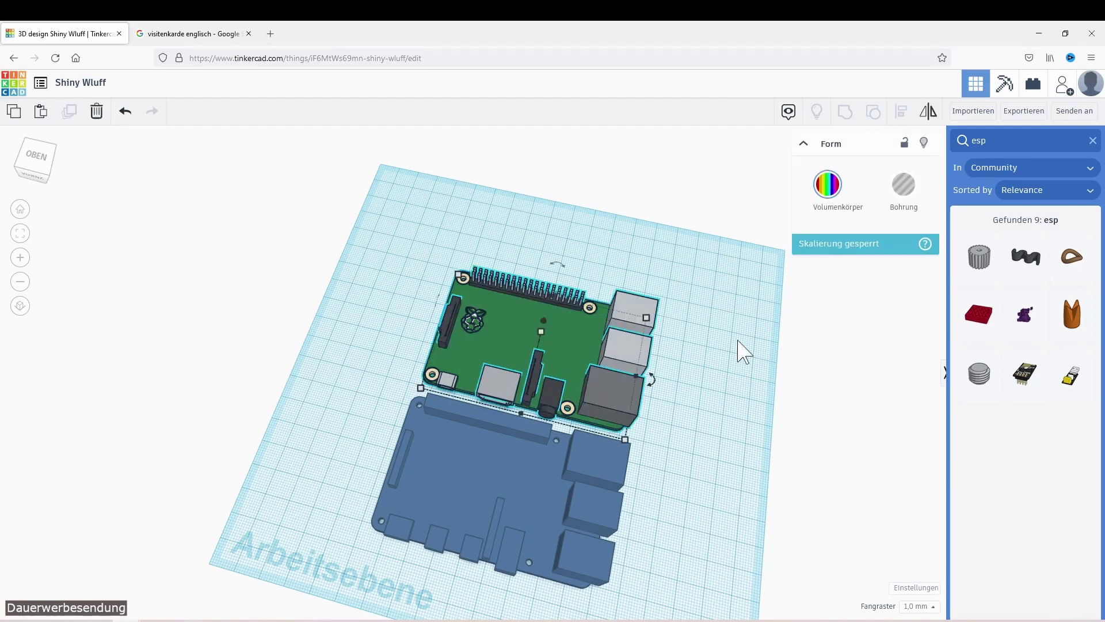
left_click(595, 498)
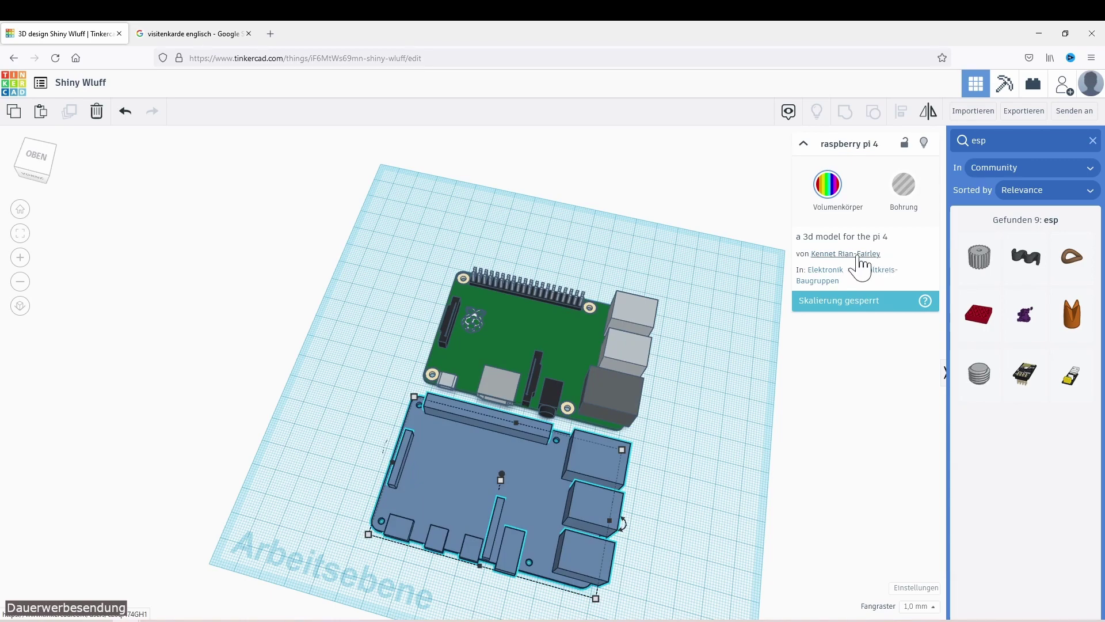
Step: View the Raspberry Pi 4 creator's profile page, then return to the Shiny Wluff design tab
left_click(857, 254)
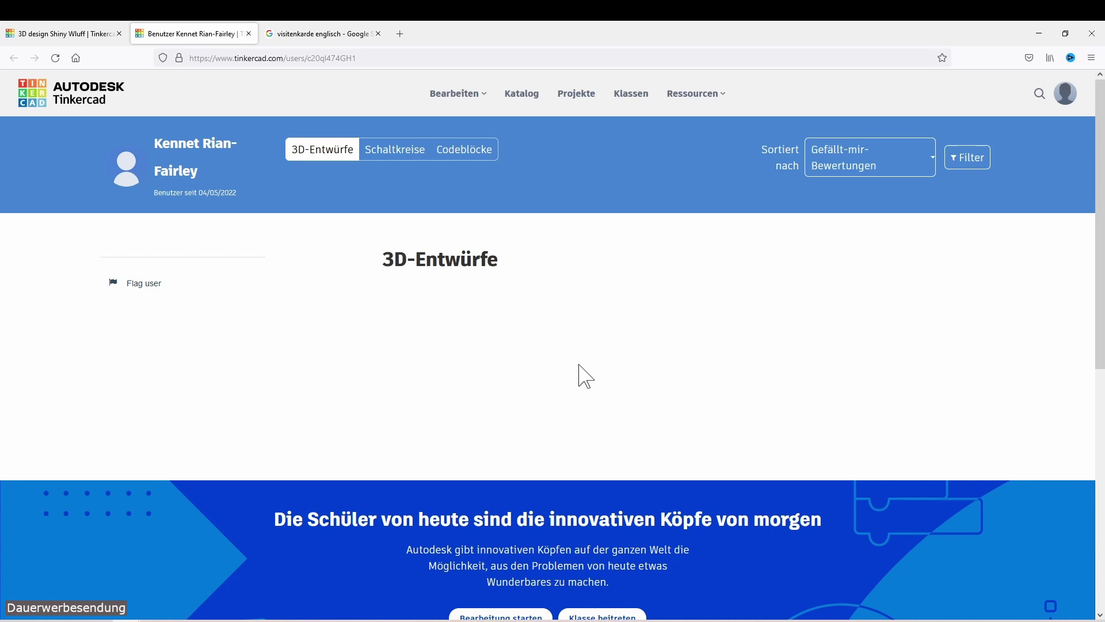
scroll(582, 368, "down", 3)
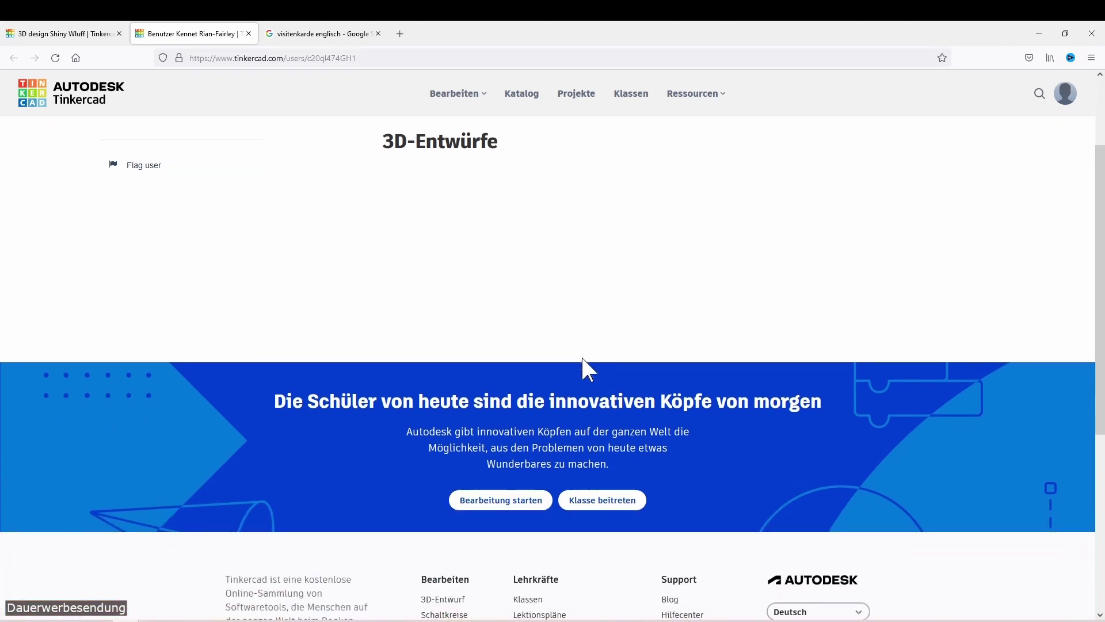
scroll(579, 360, "up", 3)
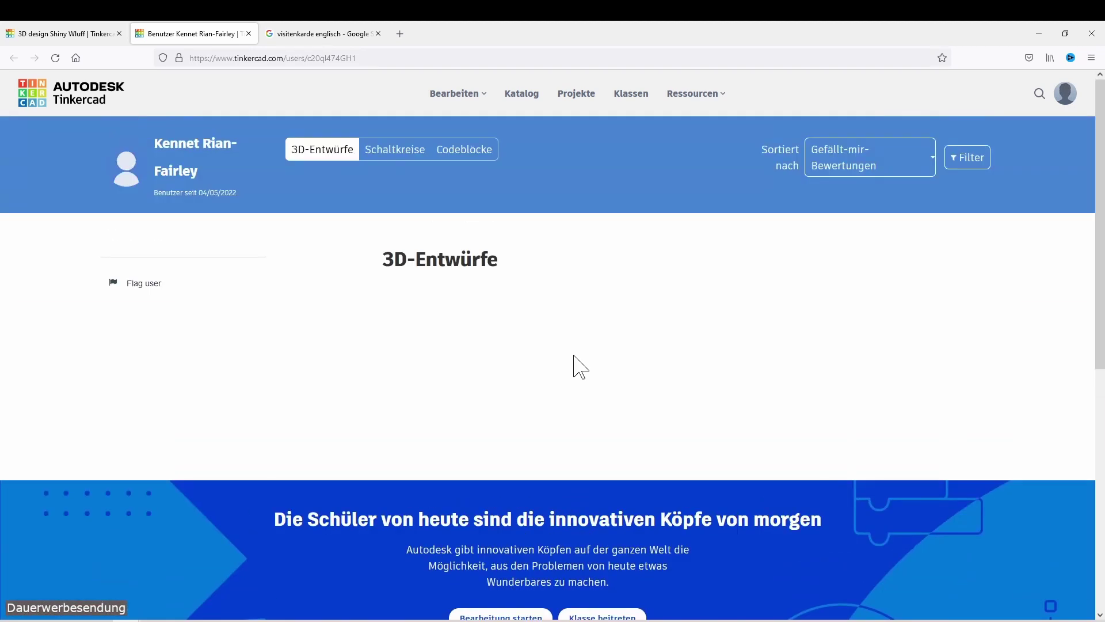
left_click(91, 34)
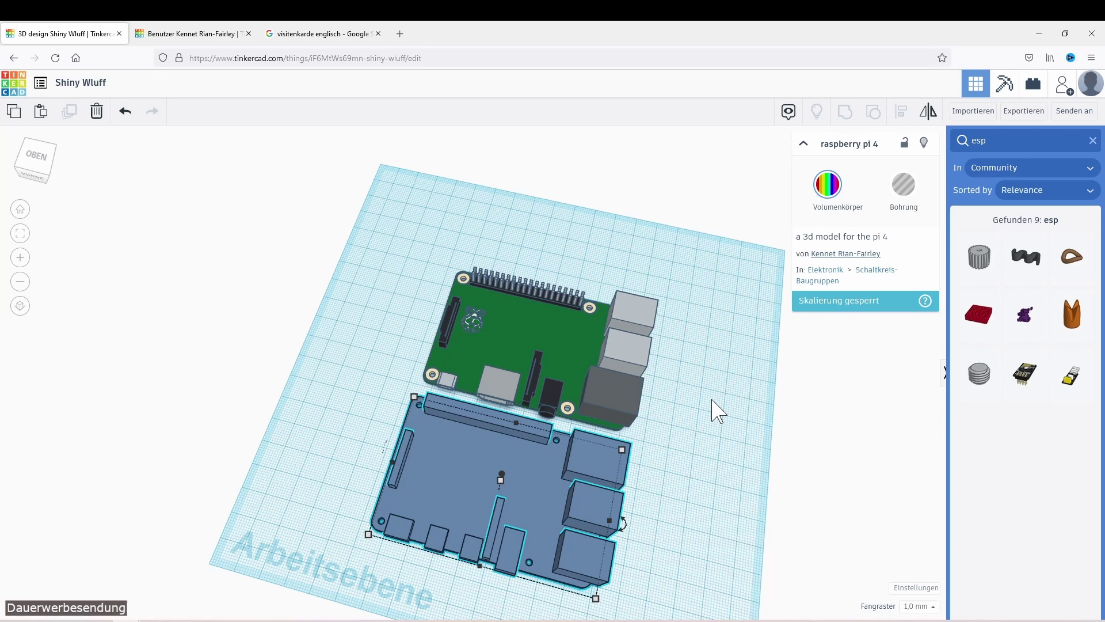
Step: Deselect the blue Raspberry Pi 4 by clicking empty workplane space
left_click(722, 415)
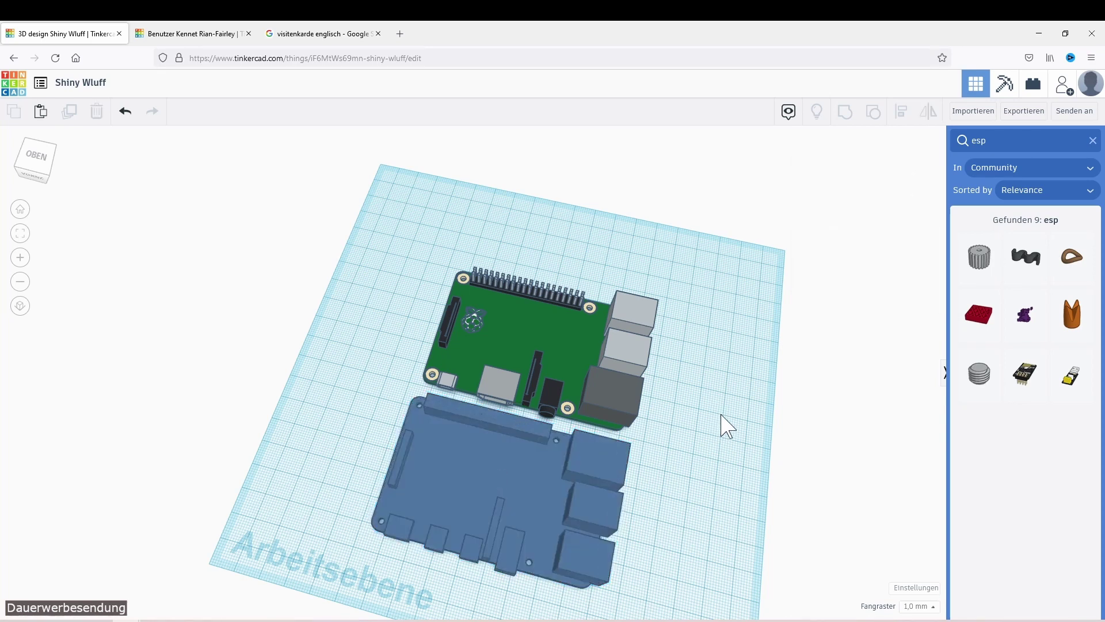